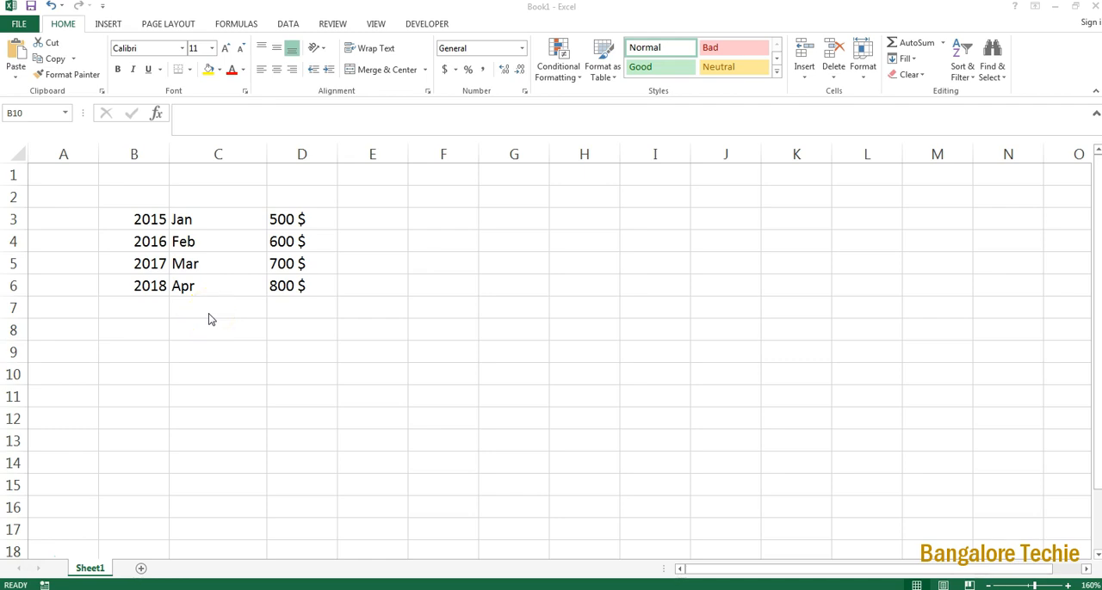
left_click(142, 263)
left_click(213, 309)
left_click(142, 220)
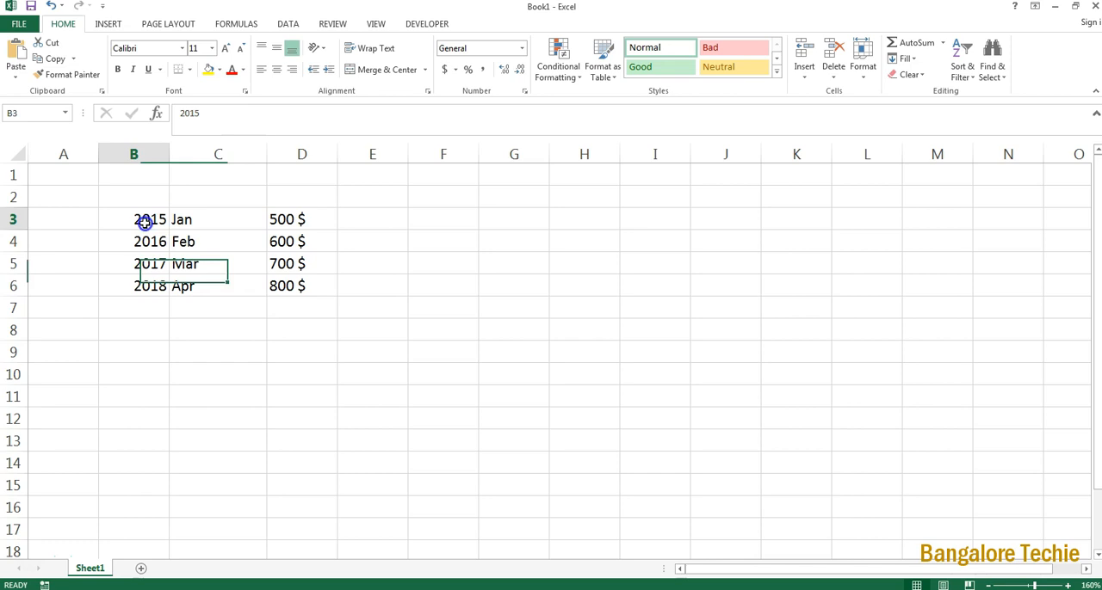
left_click(189, 222)
left_click(301, 221)
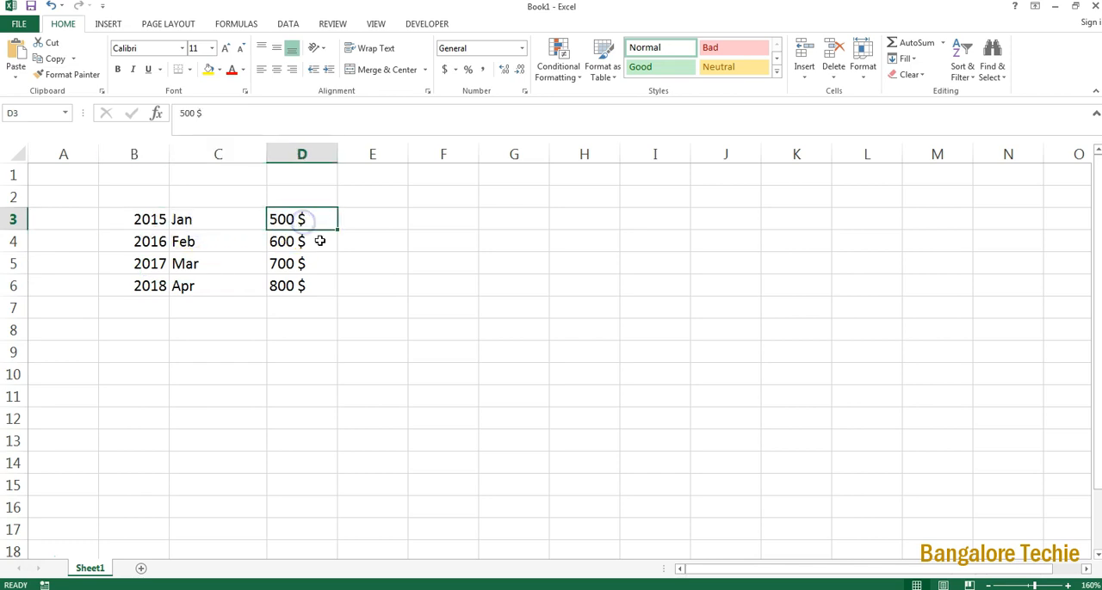
Step: Enter the formula =CONCATENATE(B3+C3+D3) in cell C8
left_click(220, 329)
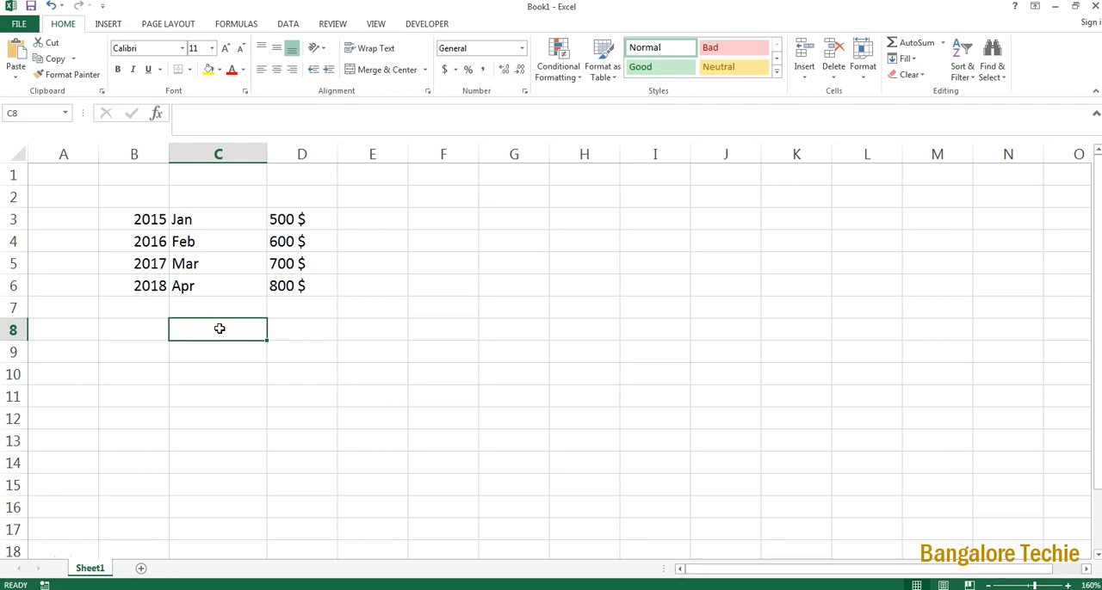
type("=")
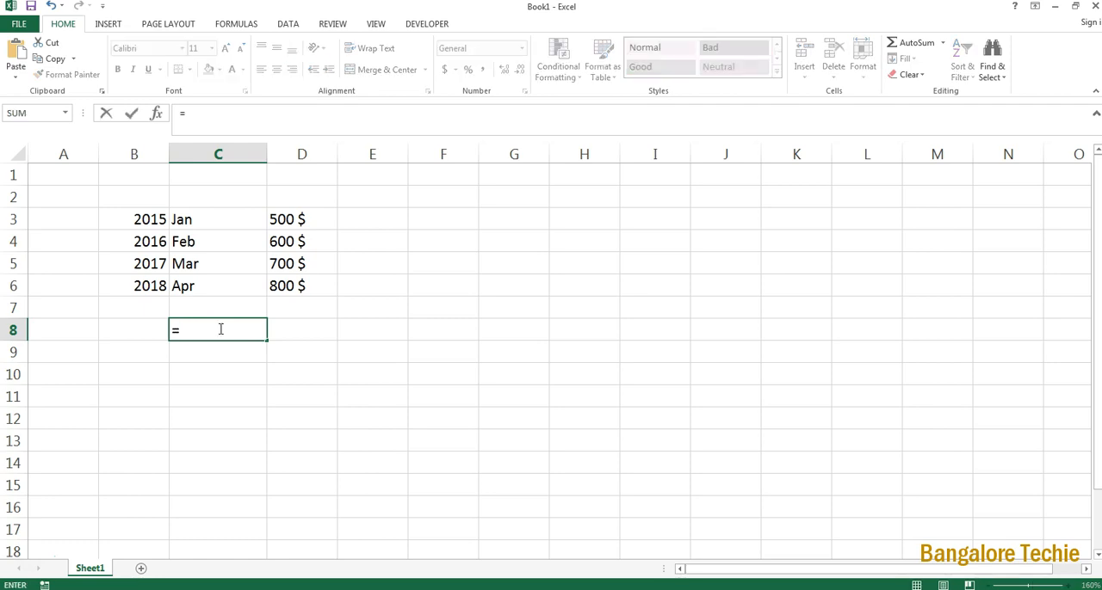
type("con")
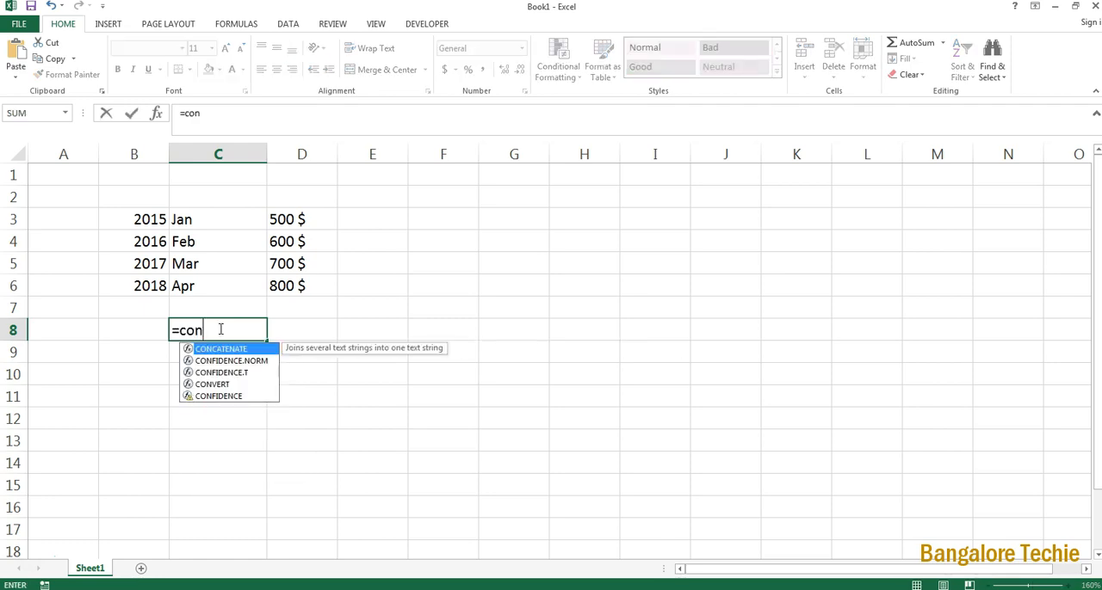
type("cate")
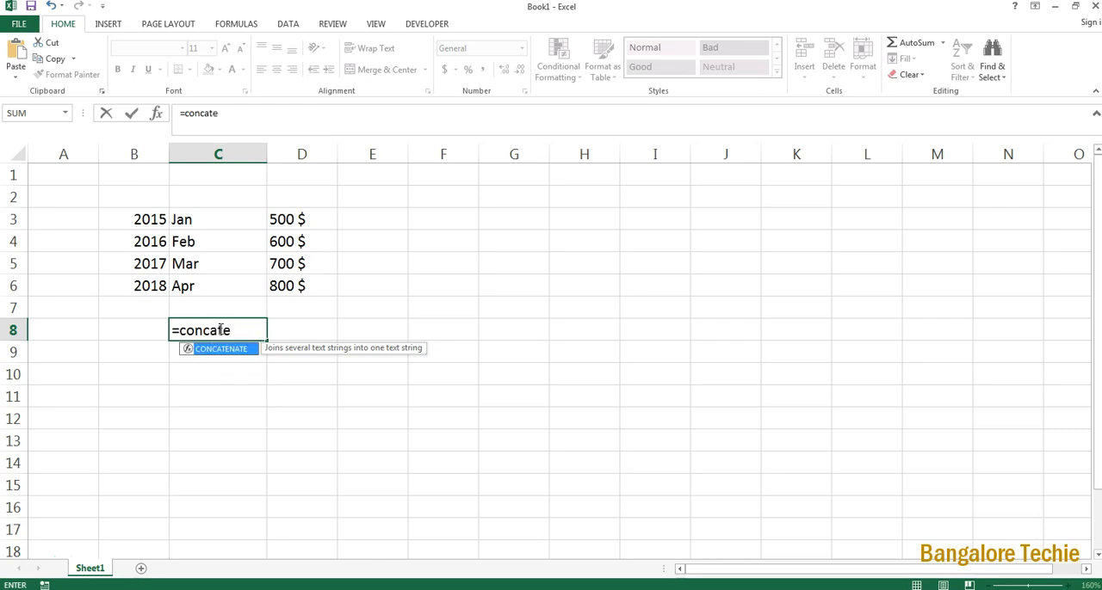
type("nate(")
left_click(155, 221)
type("+")
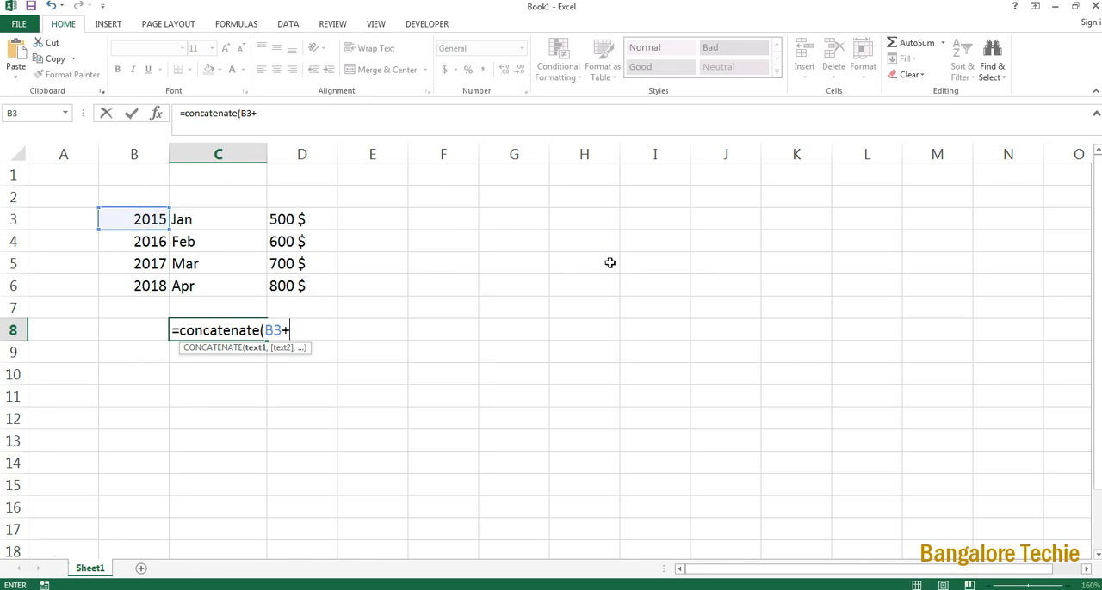
left_click(236, 211)
type("+")
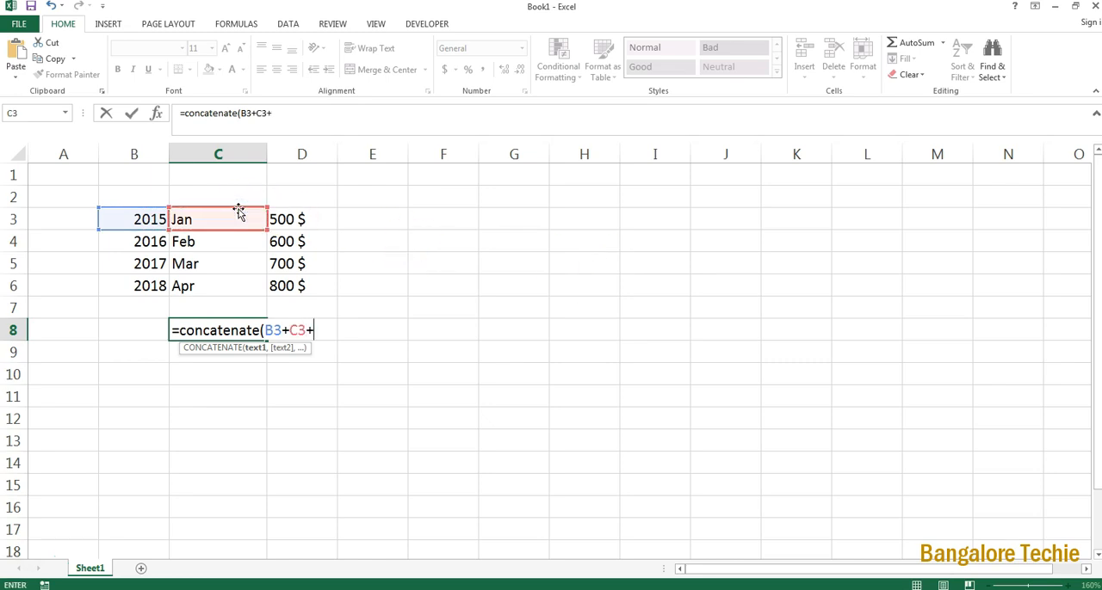
left_click(284, 213)
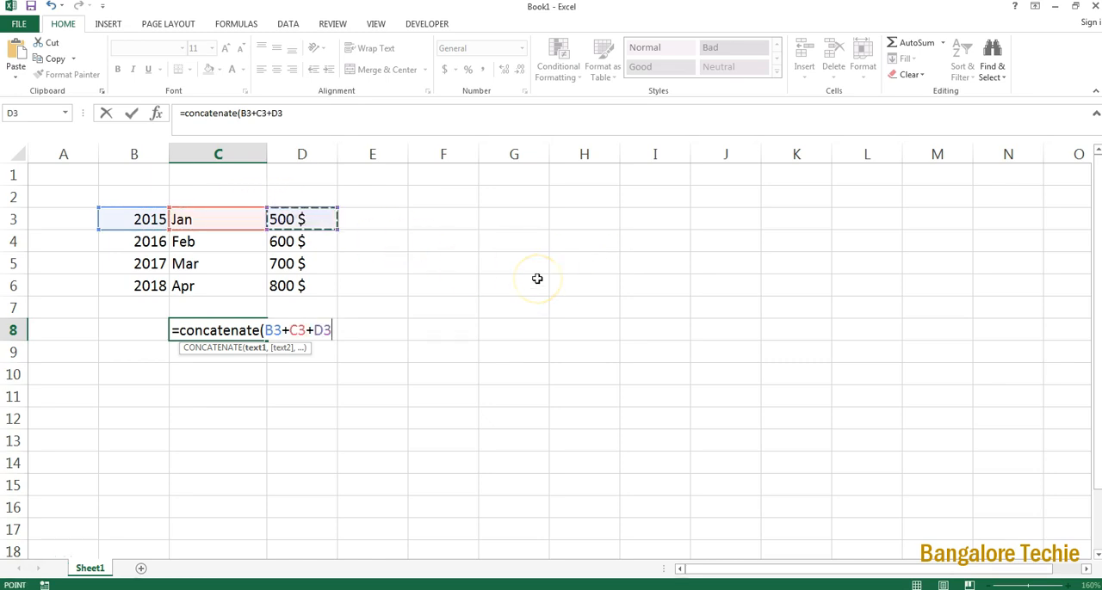
type(")")
key("Return")
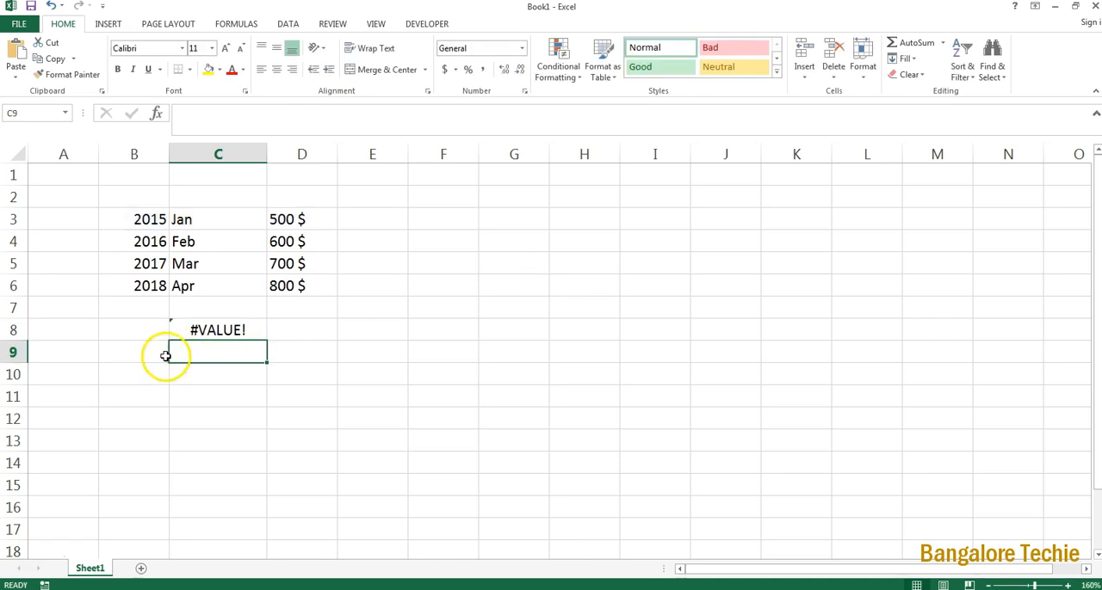
Step: Replace the plus signs in C8's formula with commas so it reads =CONCATENATE(B3,C3,D3)
left_click(214, 328)
double_click(216, 329)
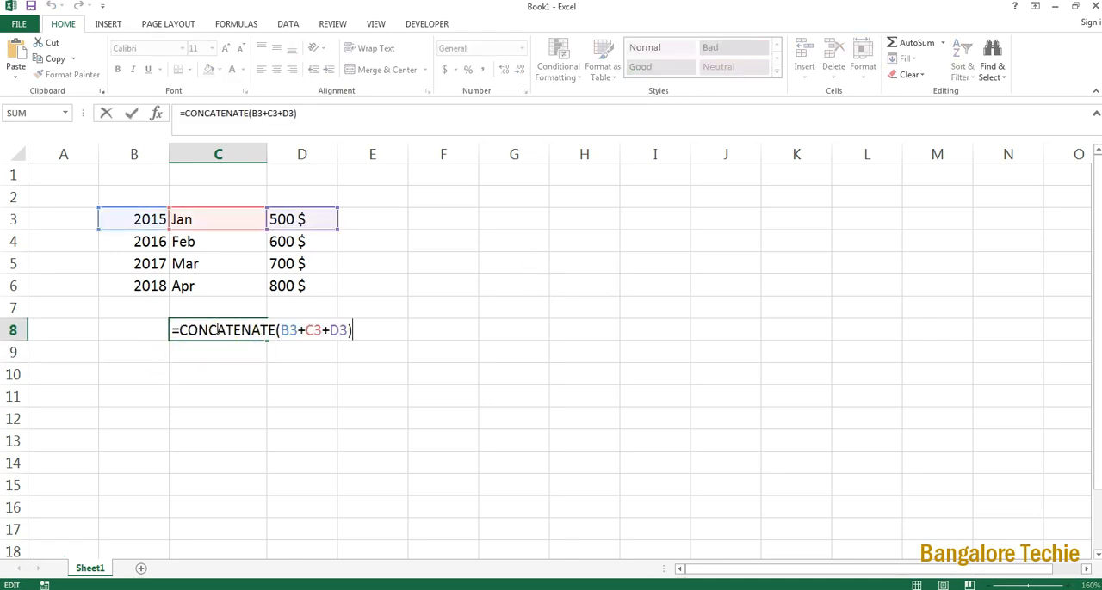
left_click(303, 331)
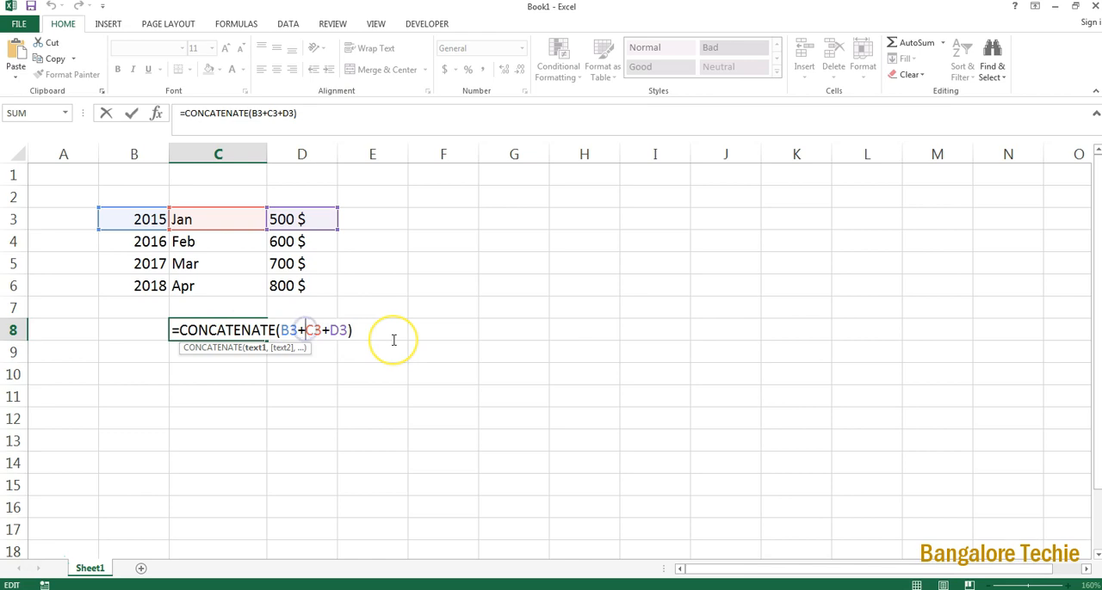
key("BackSpace")
type(",")
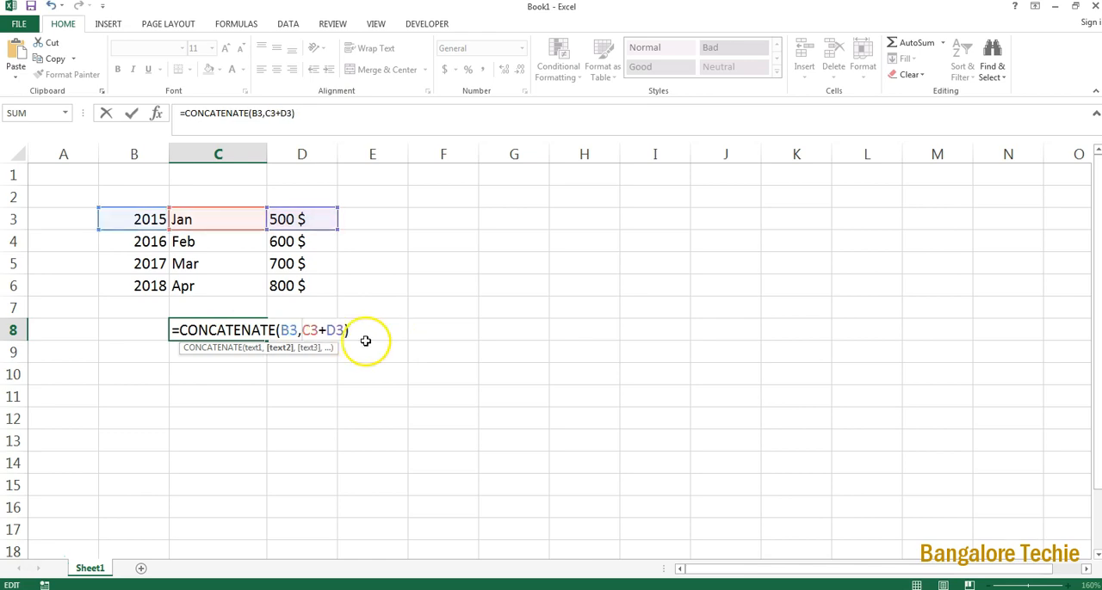
left_click(325, 330)
key("BackSpace")
type(",")
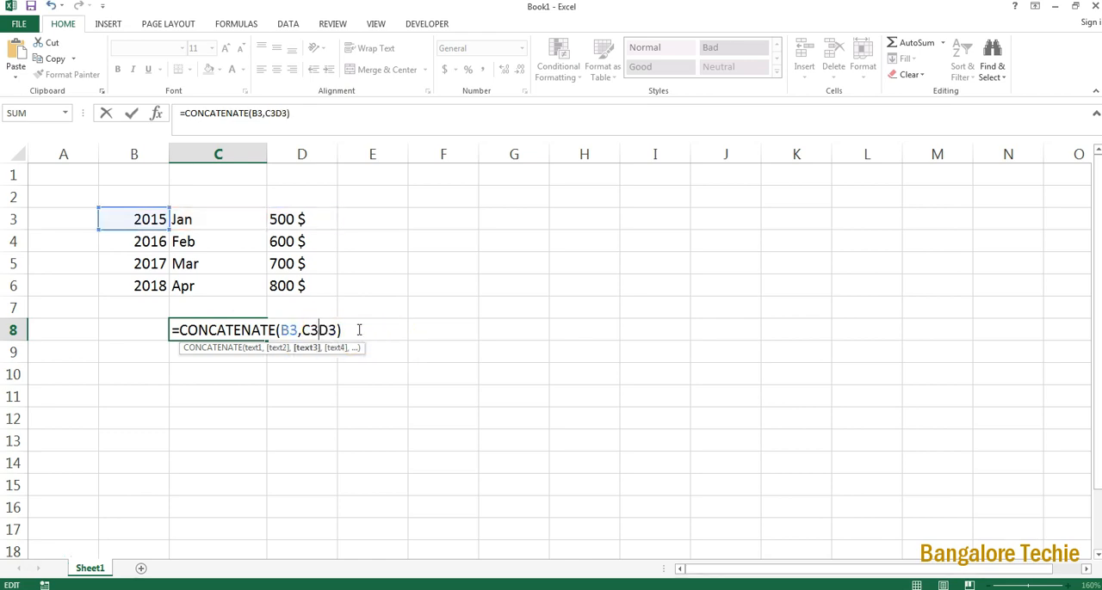
key("Return")
Step: Add a quoted space " " as a separate argument between B3 and C3 in C8's CONCATENATE formula
left_click(237, 330)
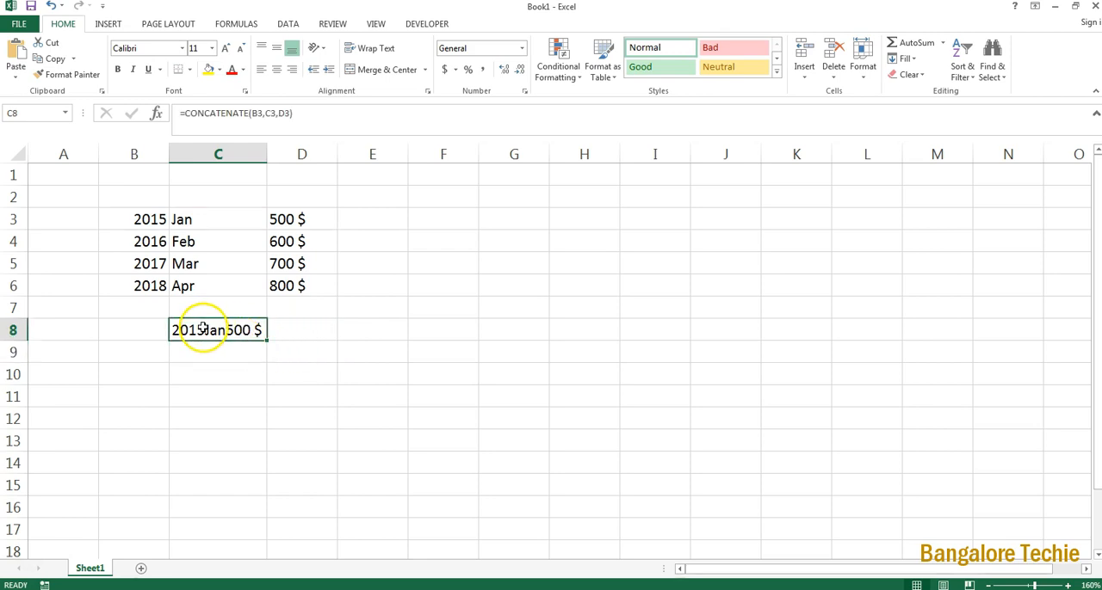
double_click(205, 330)
left_click(299, 330)
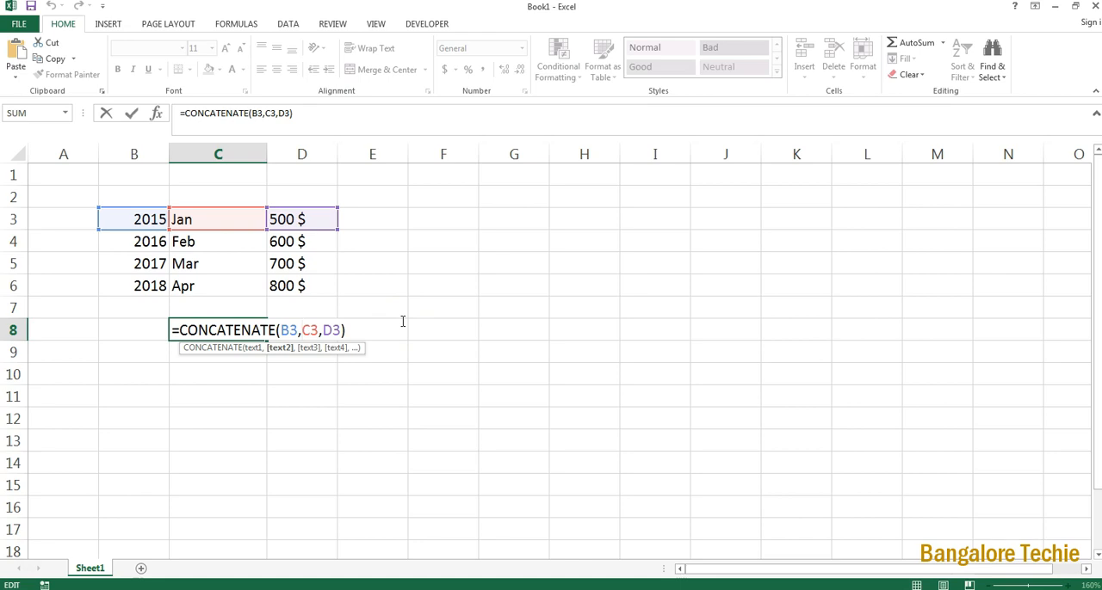
type("\"")
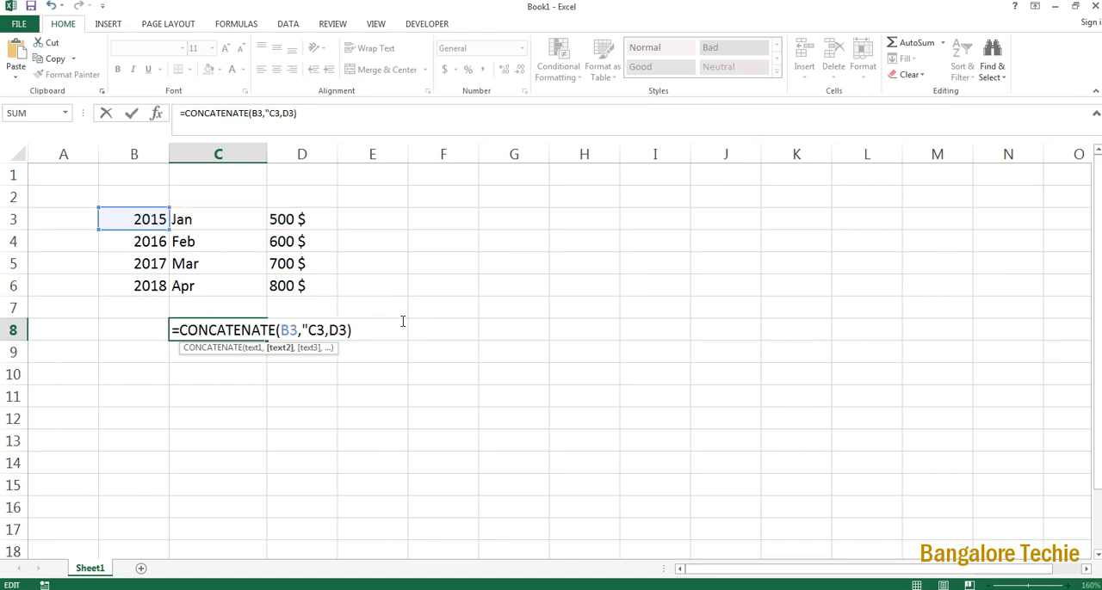
type(" \"")
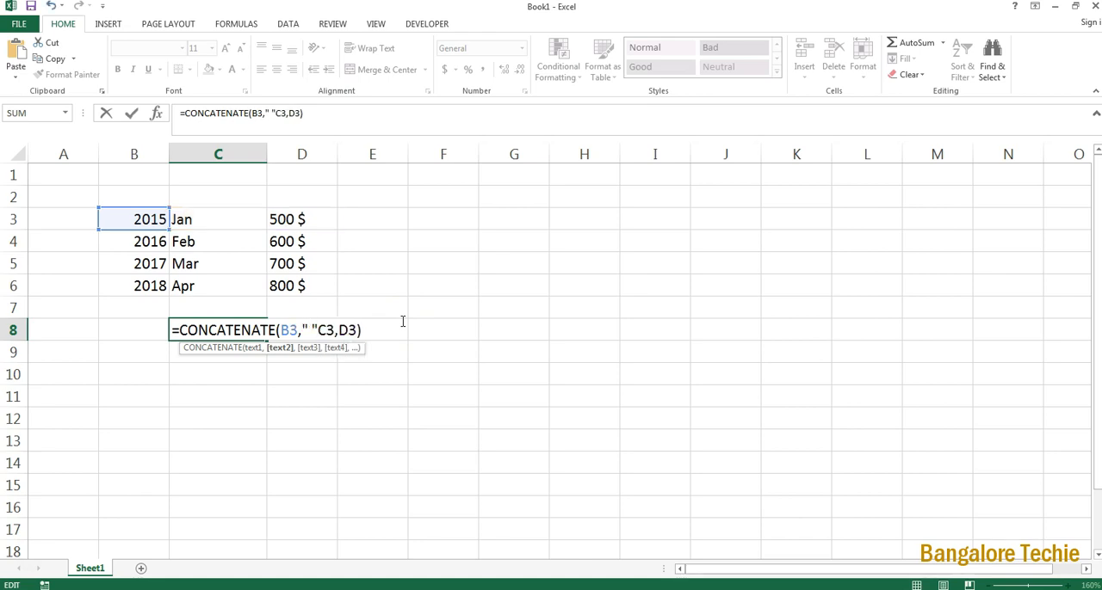
type(",")
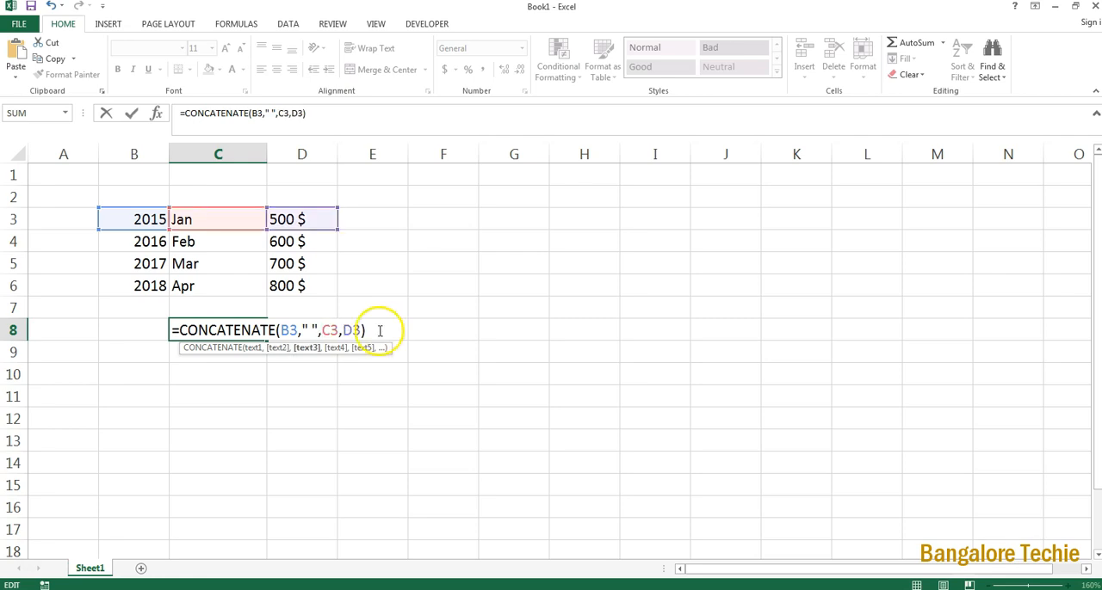
key("Return")
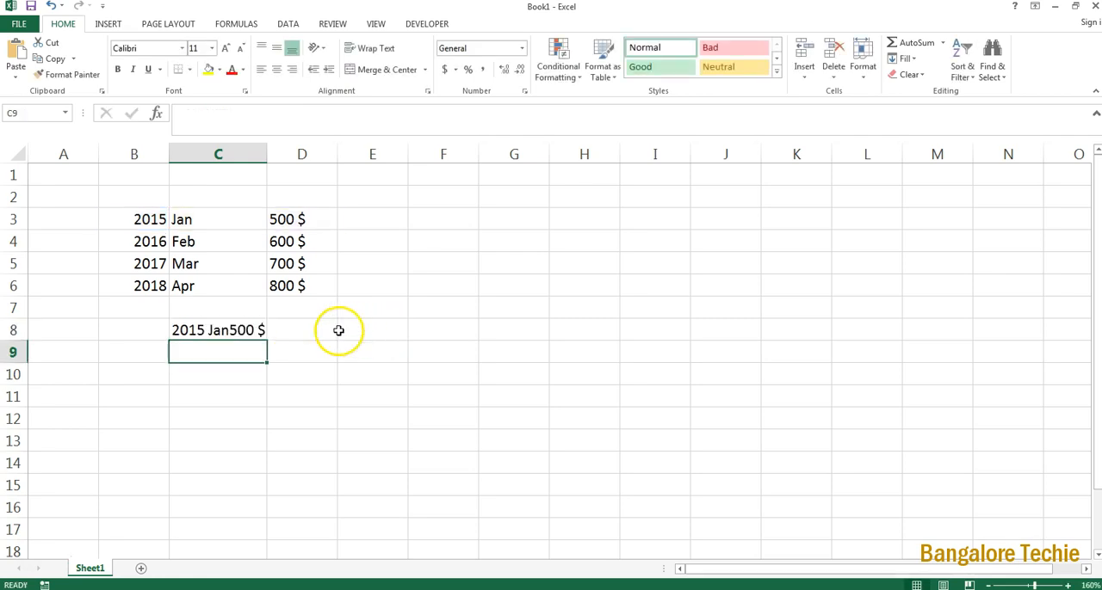
Step: Add a quoted space " " as a separate argument between C3 and D3 in C8's formula
left_click(221, 330)
double_click(220, 330)
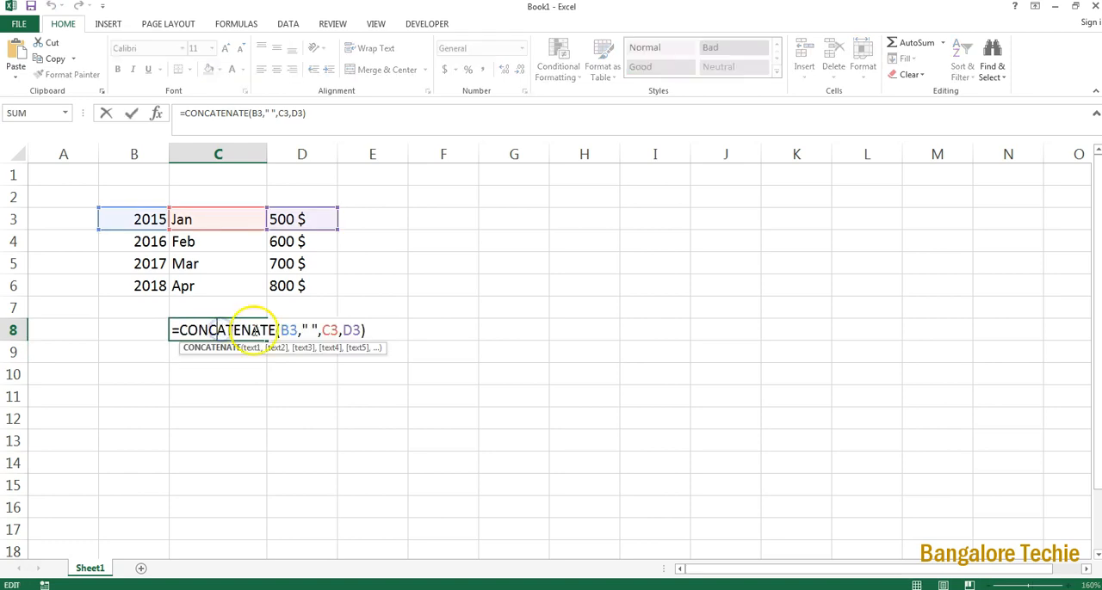
left_click(340, 329)
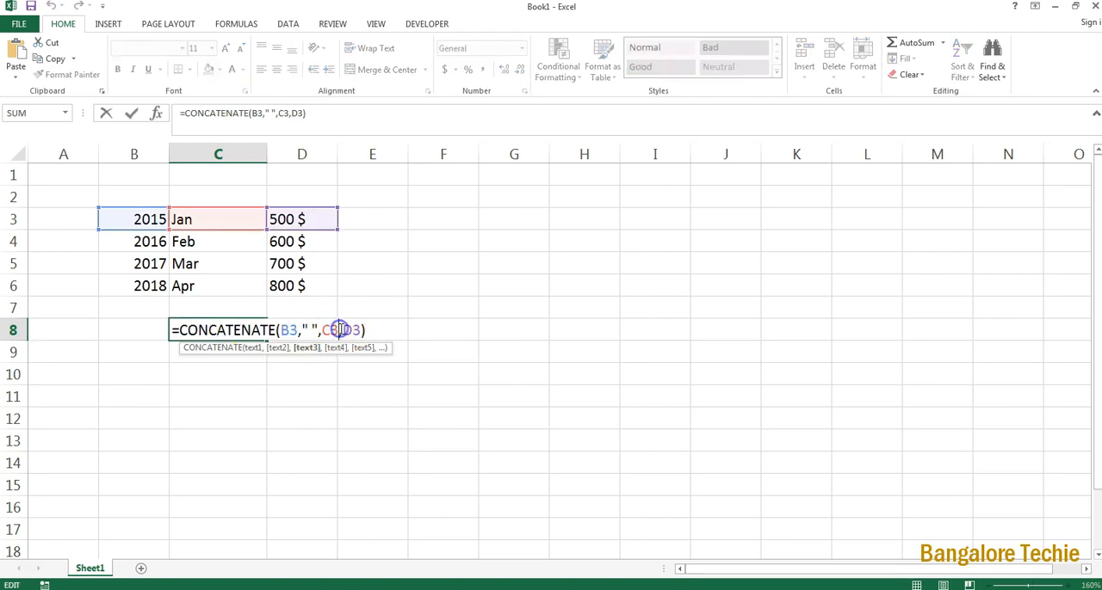
type("\"")
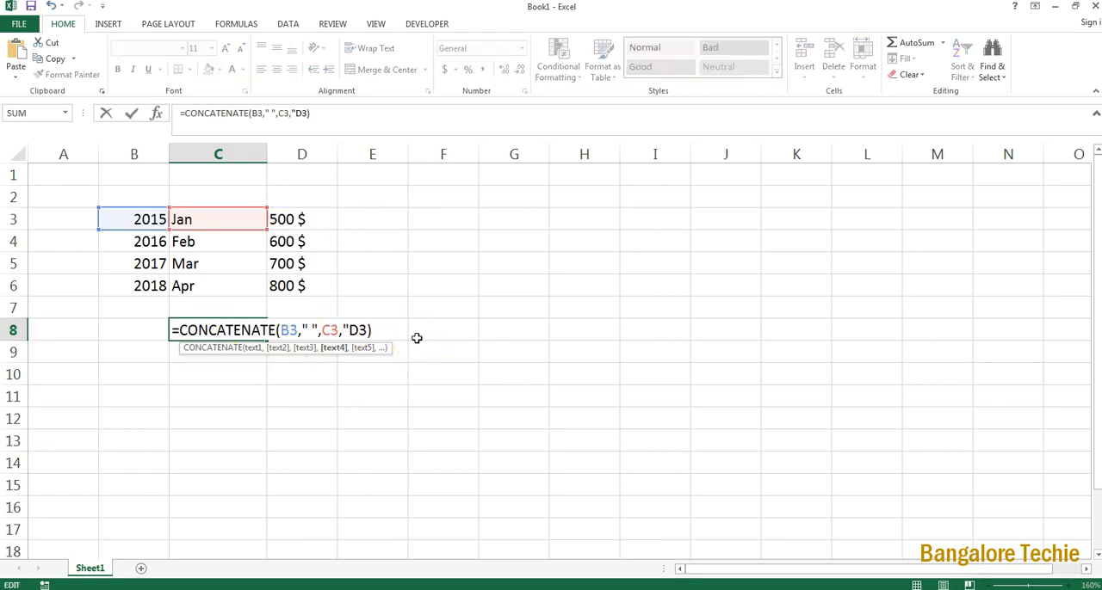
type(" \",")
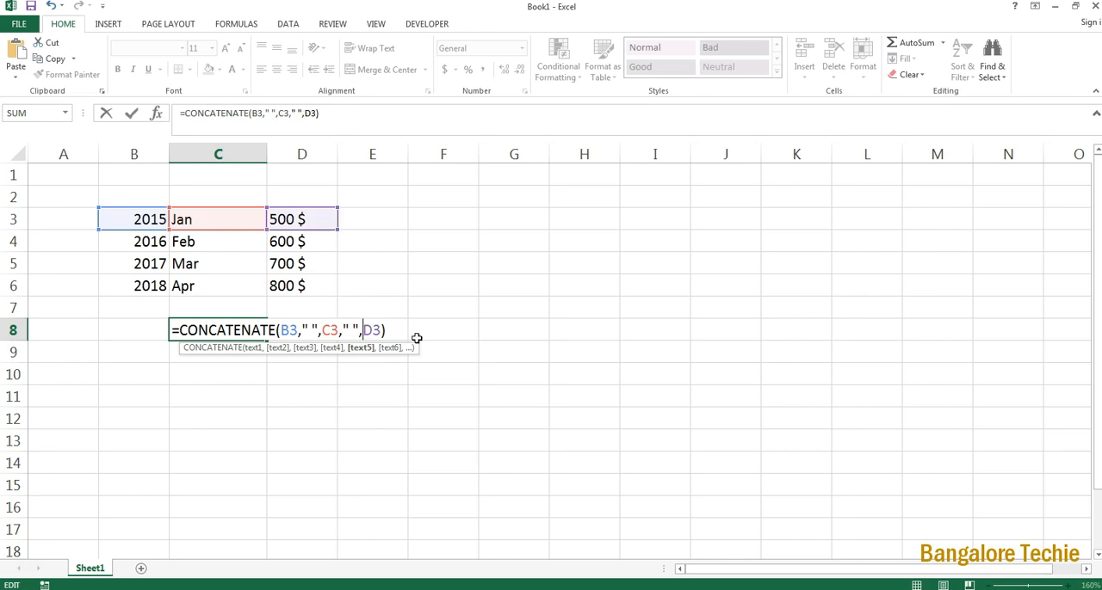
key("Return")
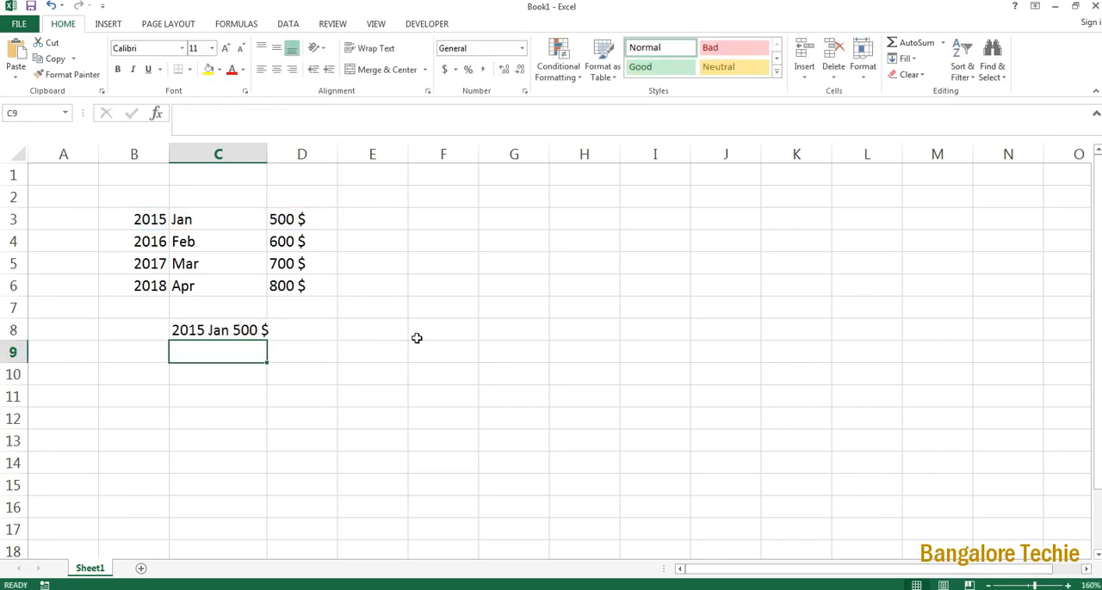
Step: Widen both quoted separators in C8's CONCATENATE formula to two spaces each
double_click(213, 330)
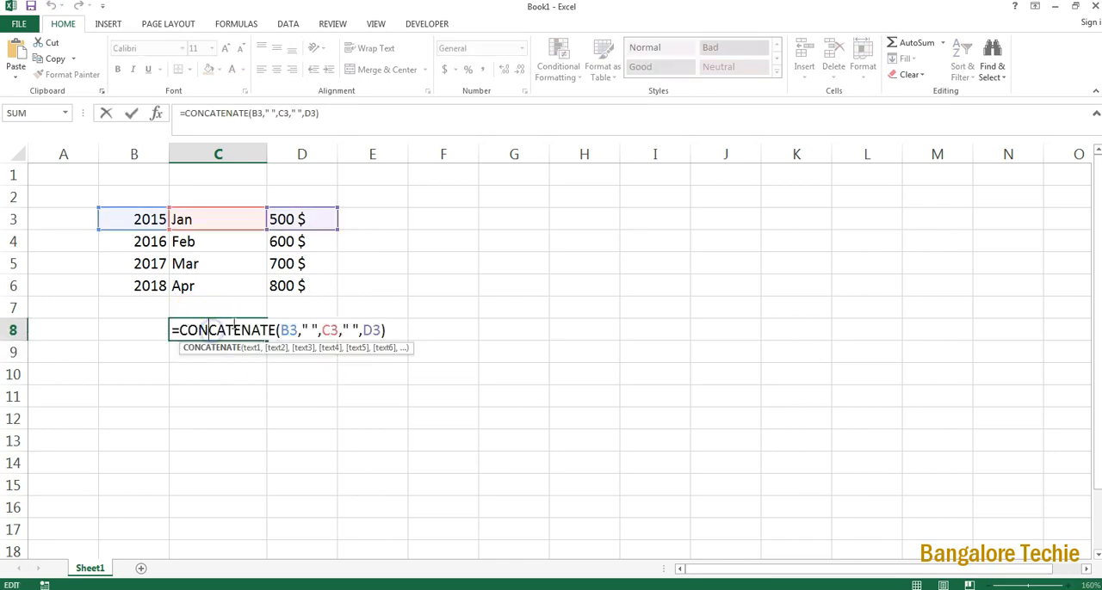
left_click(312, 330)
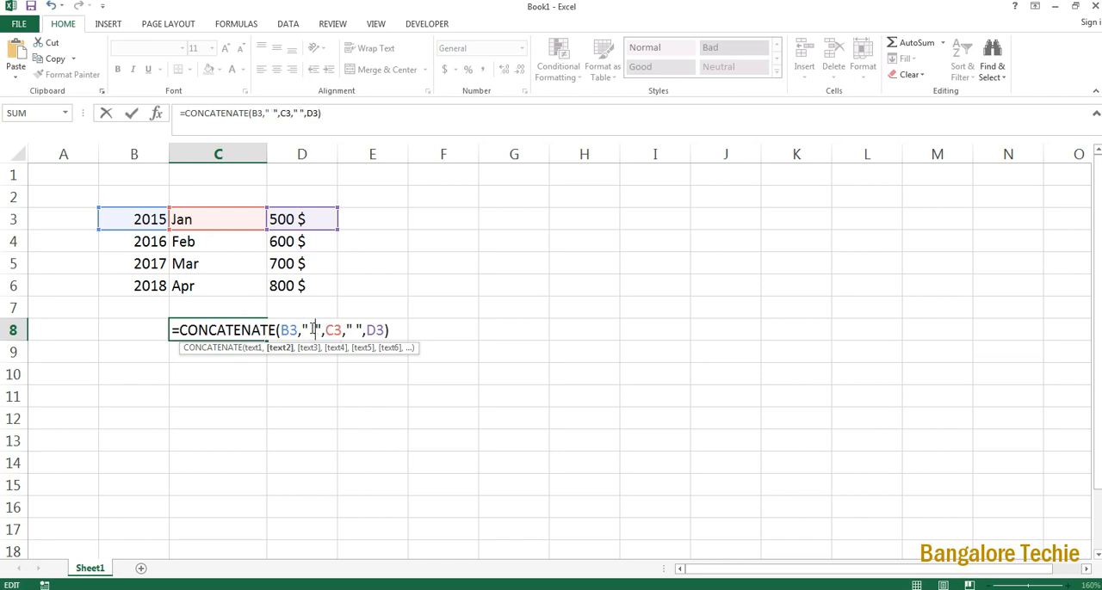
left_click(351, 330)
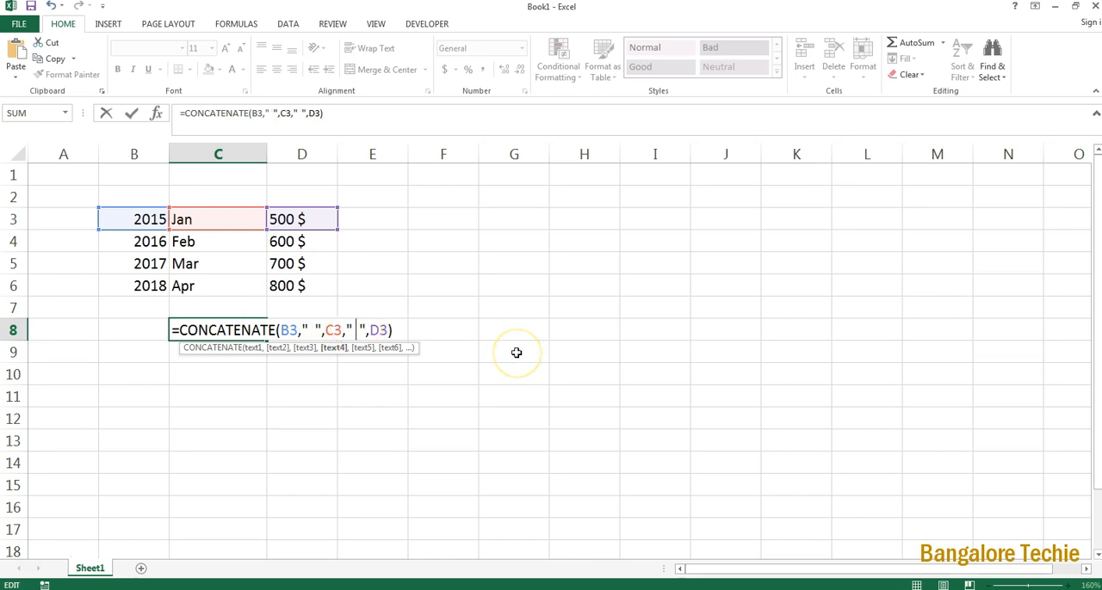
key("Return")
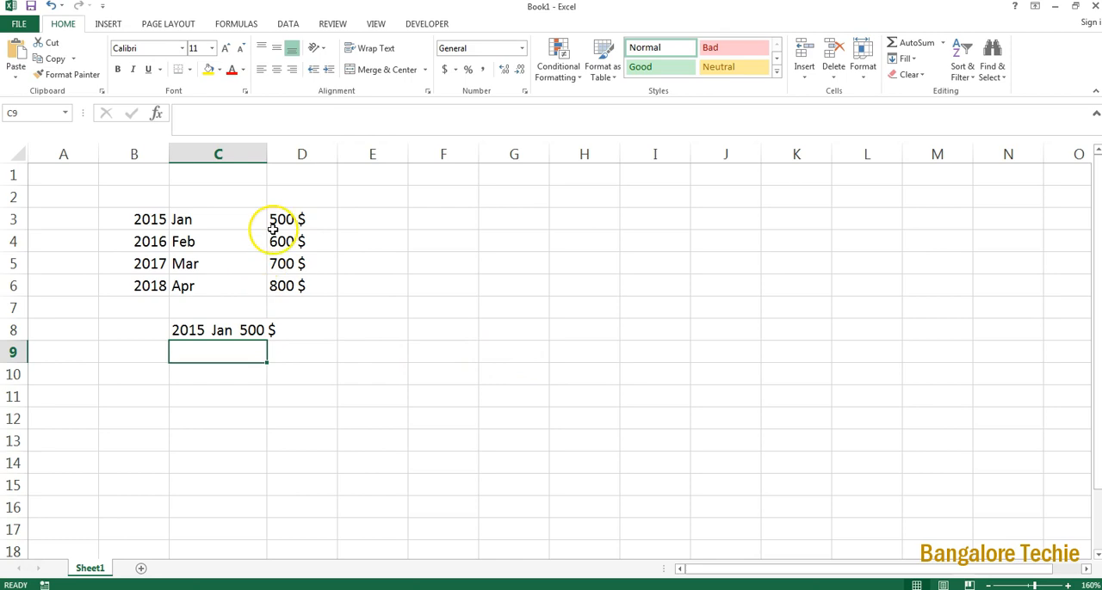
Step: Autofit column C to its contents and fill the formula in C8 down through C12
double_click(265, 163)
left_click(274, 332)
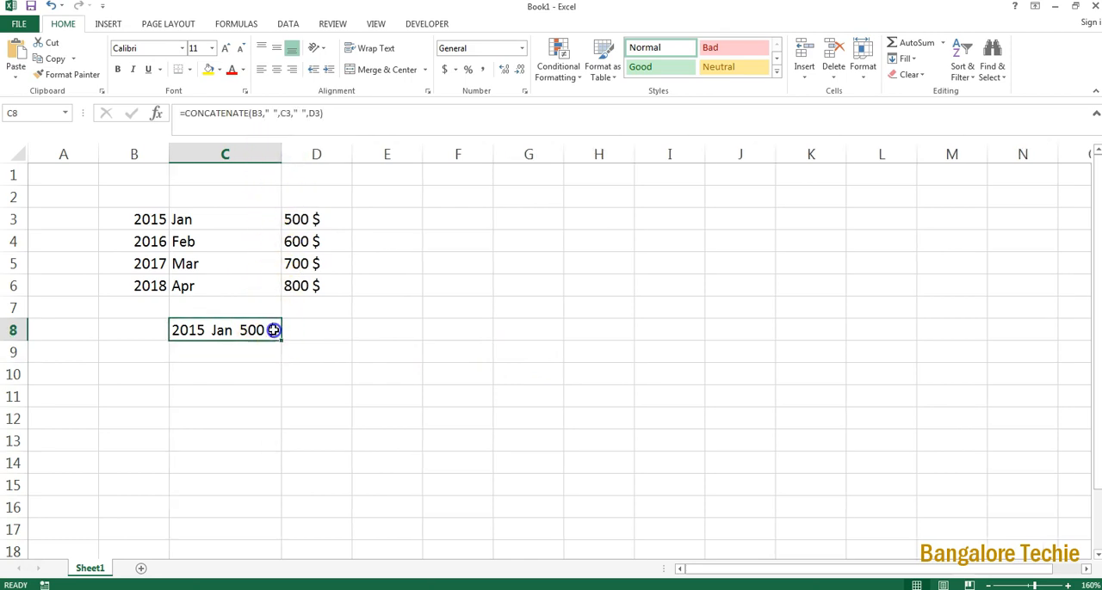
left_click(282, 340)
left_click_drag(282, 340, 285, 431)
left_click(207, 392)
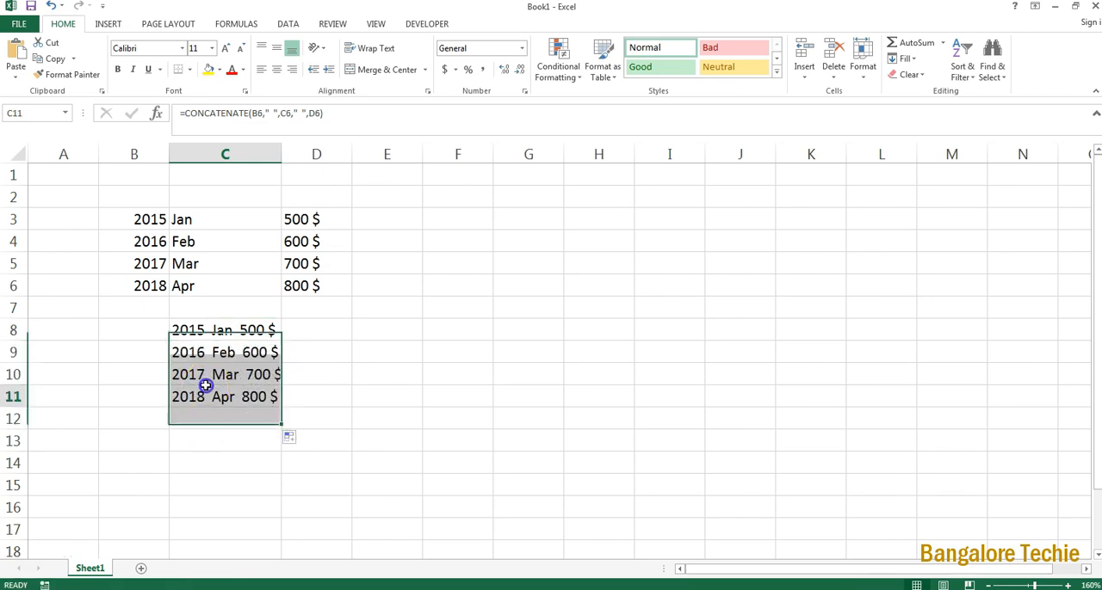
left_click_drag(222, 329, 223, 417)
left_click(359, 388)
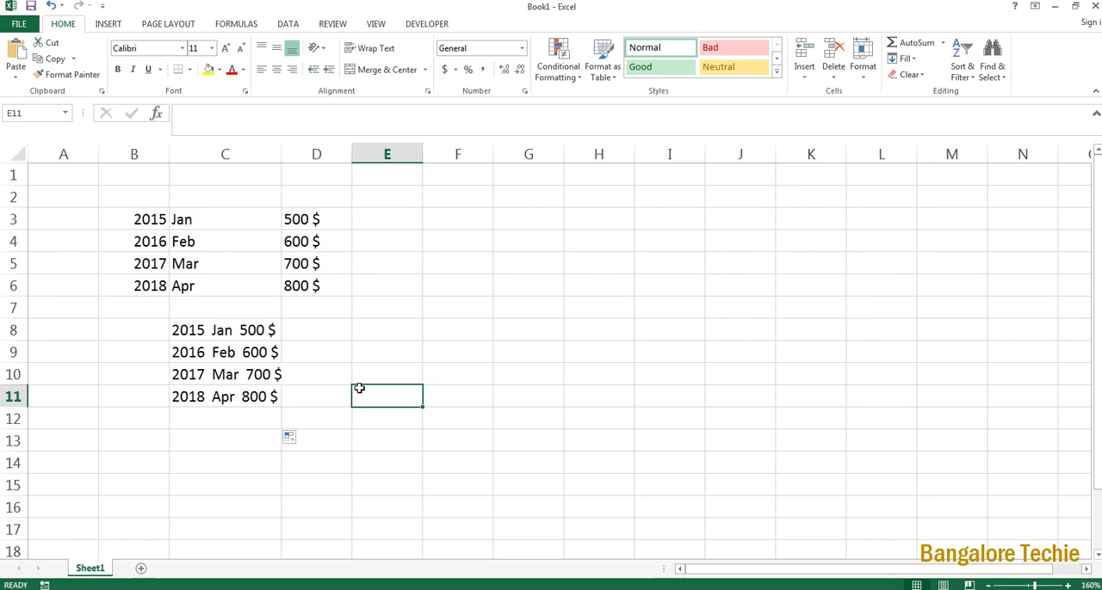
left_click(210, 219)
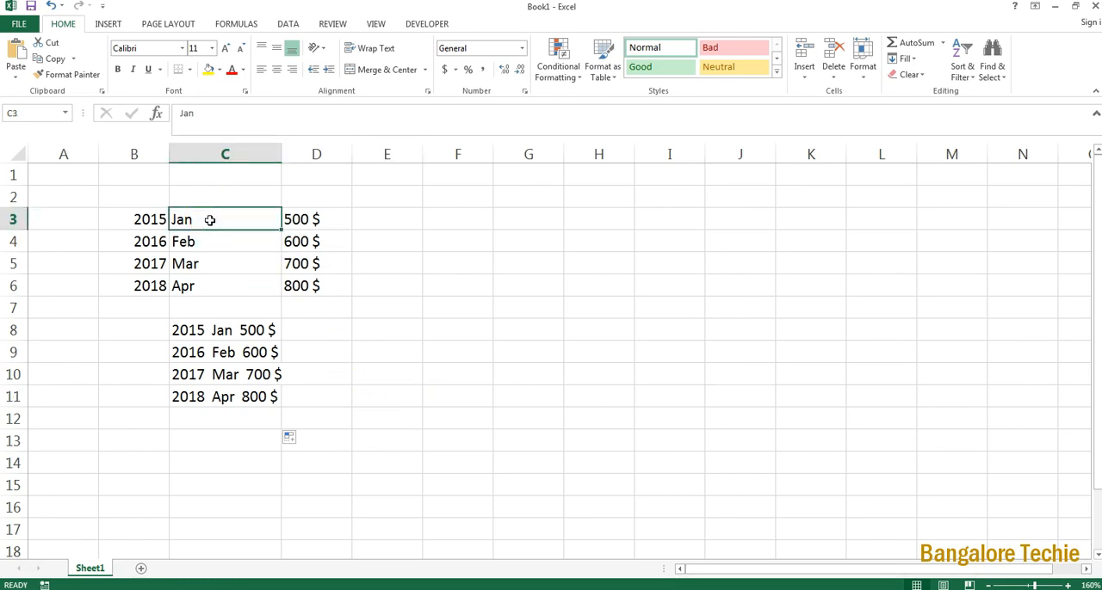
left_click(221, 328)
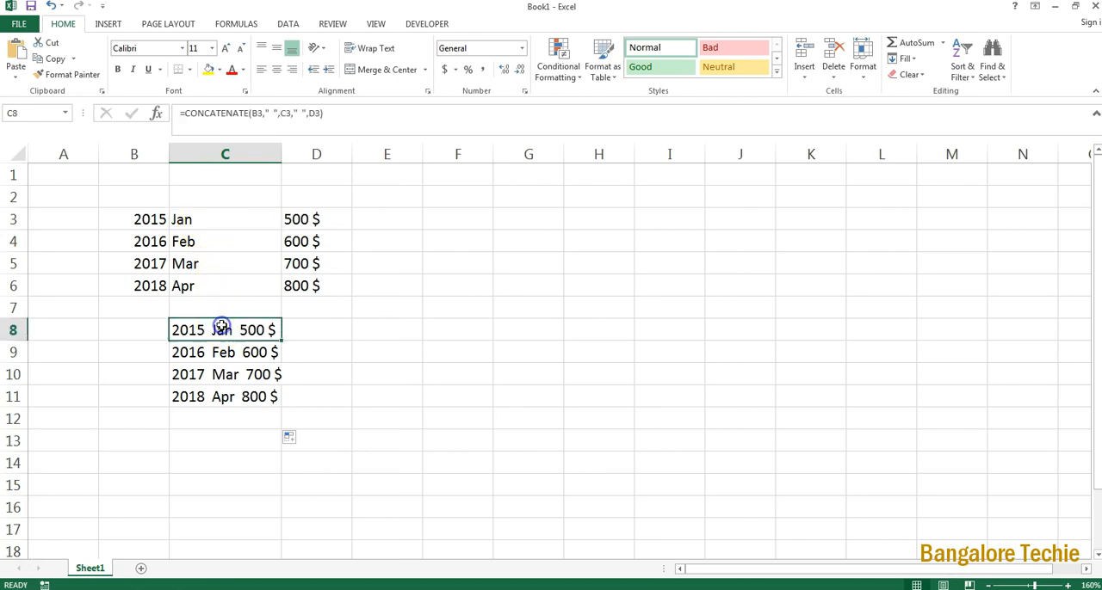
Step: Test the formula link by clearing D3 and C3 in turn, undoing each deletion
left_click(324, 213)
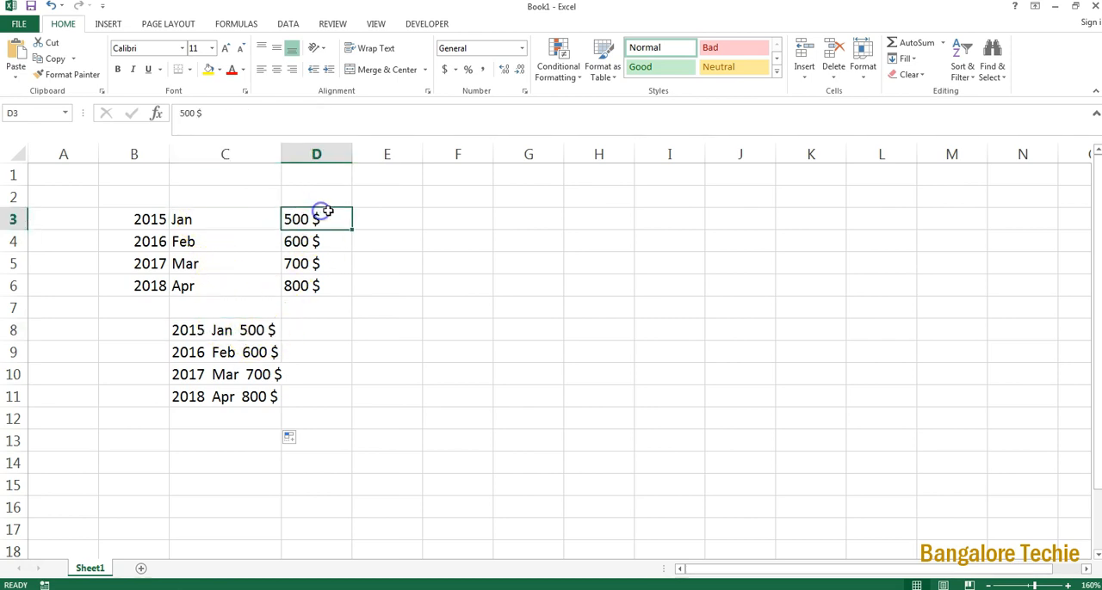
key("Delete")
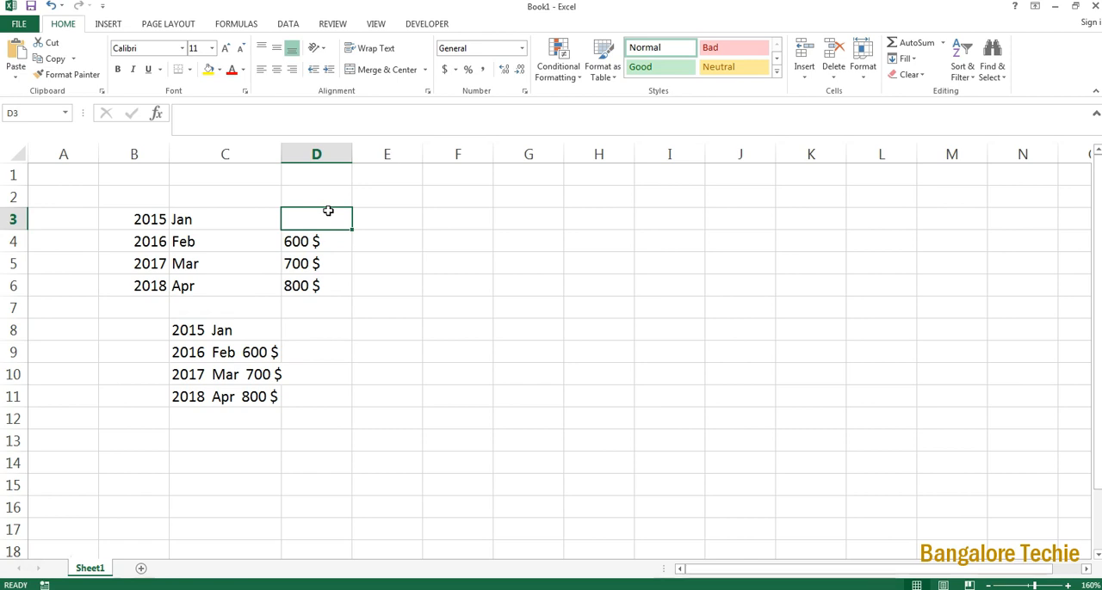
key("ctrl+z")
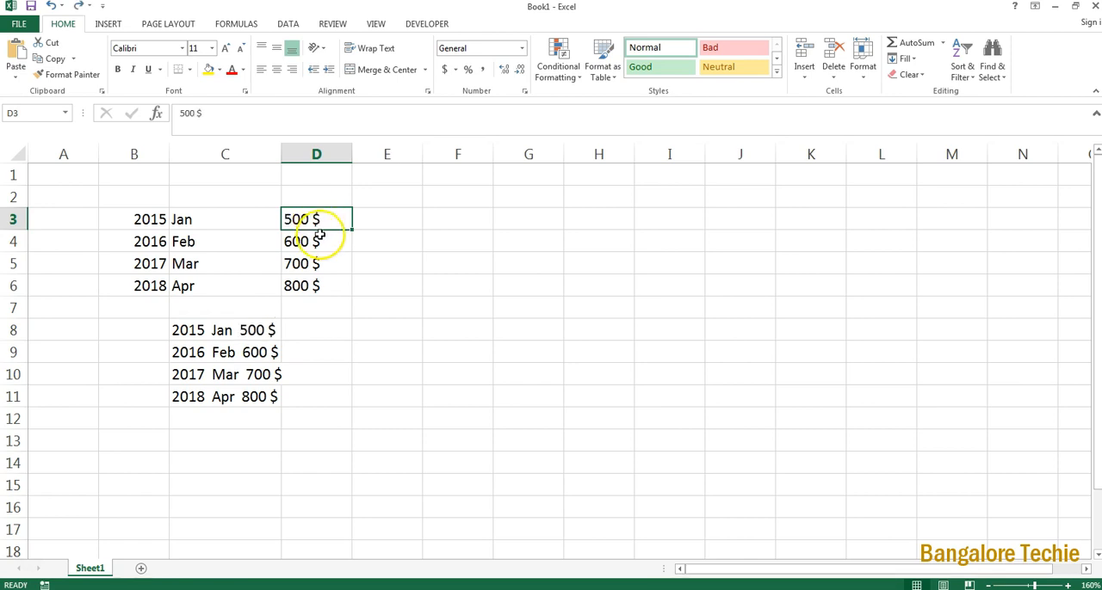
left_click(226, 225)
key("Delete")
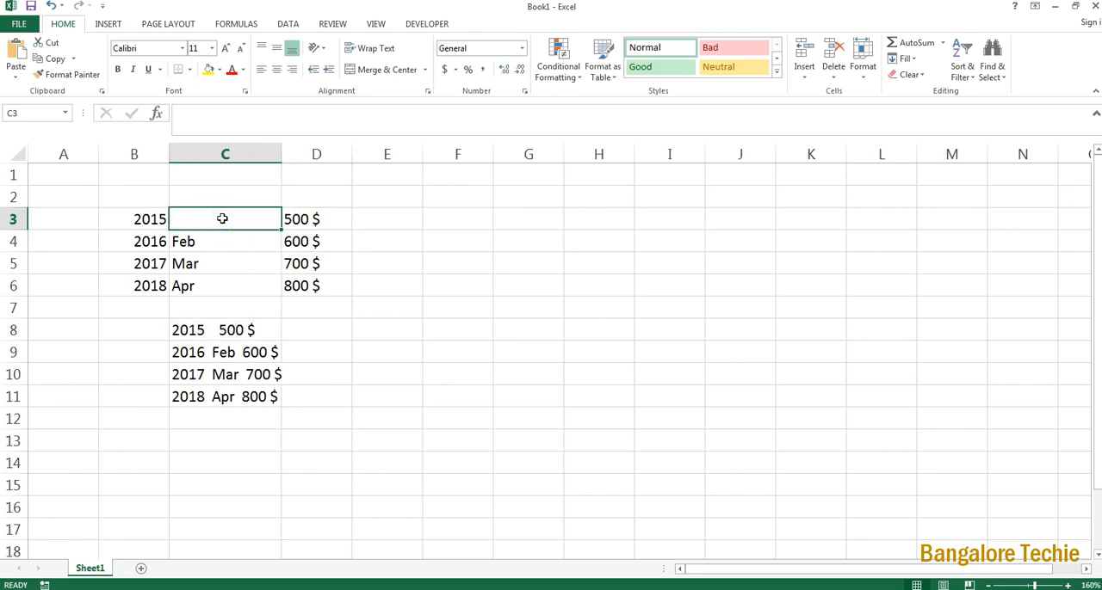
key("ctrl+z")
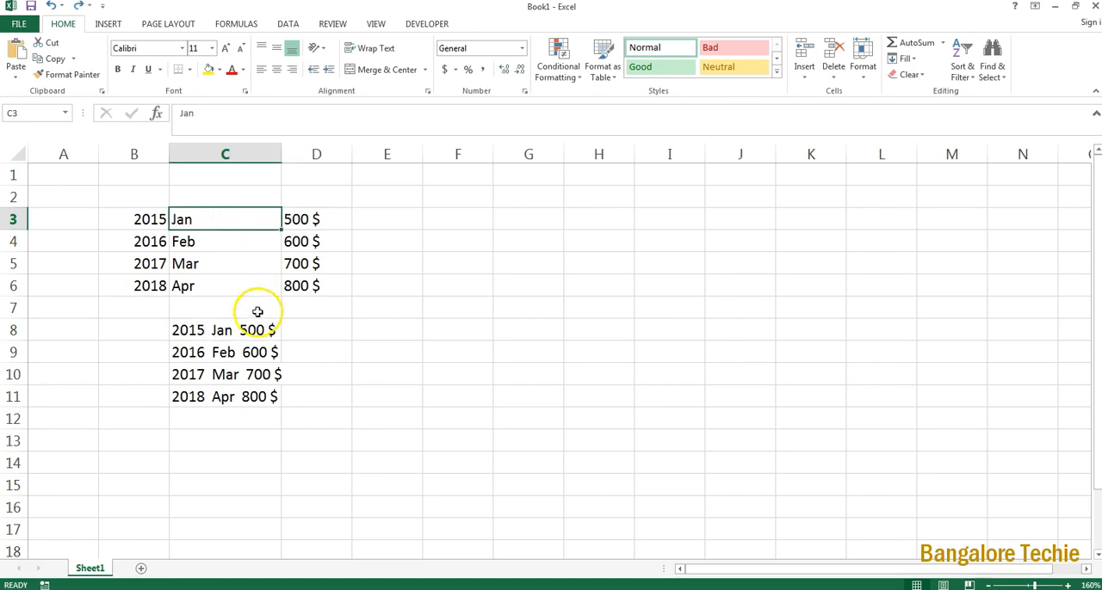
Step: Replace the CONCATENATE formulas in C8:C11 with their values using Paste Special in place
left_click_drag(253, 330, 249, 396)
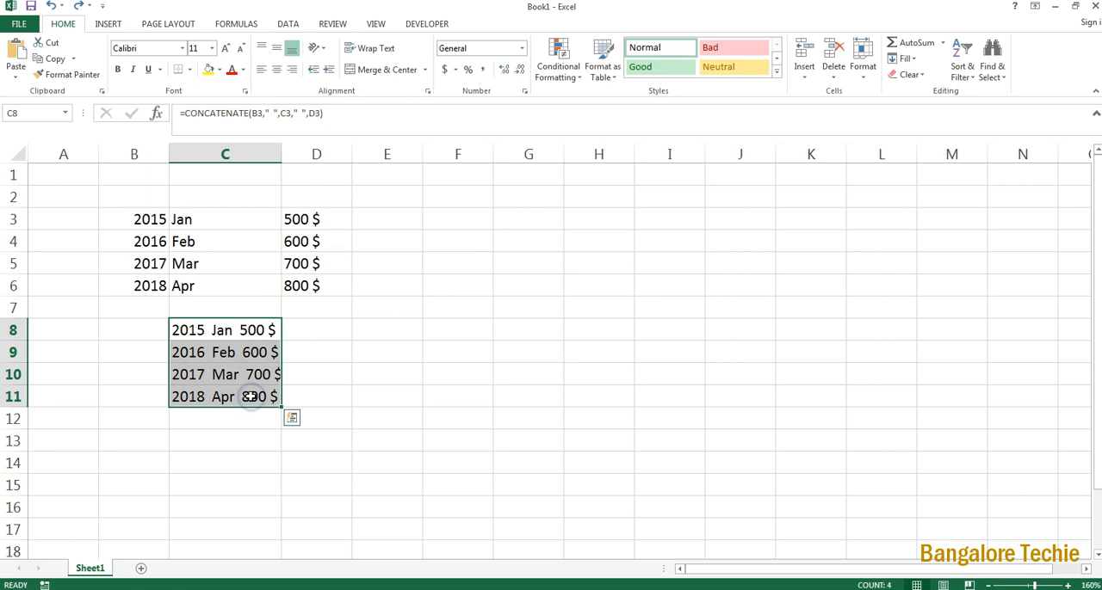
key("ctrl+c")
key("ctrl+alt+v")
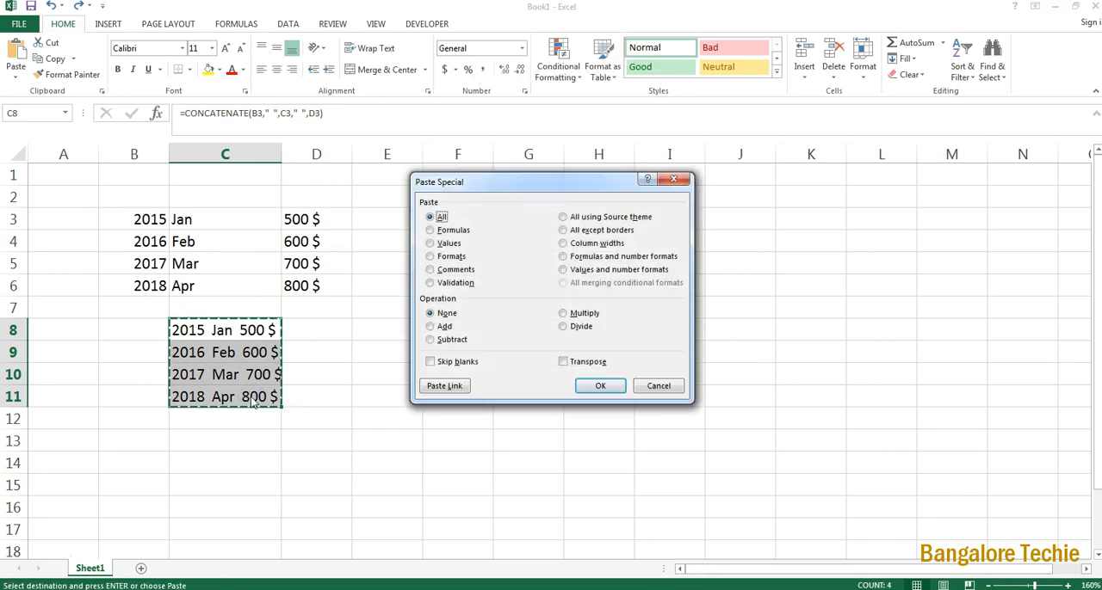
left_click(435, 244)
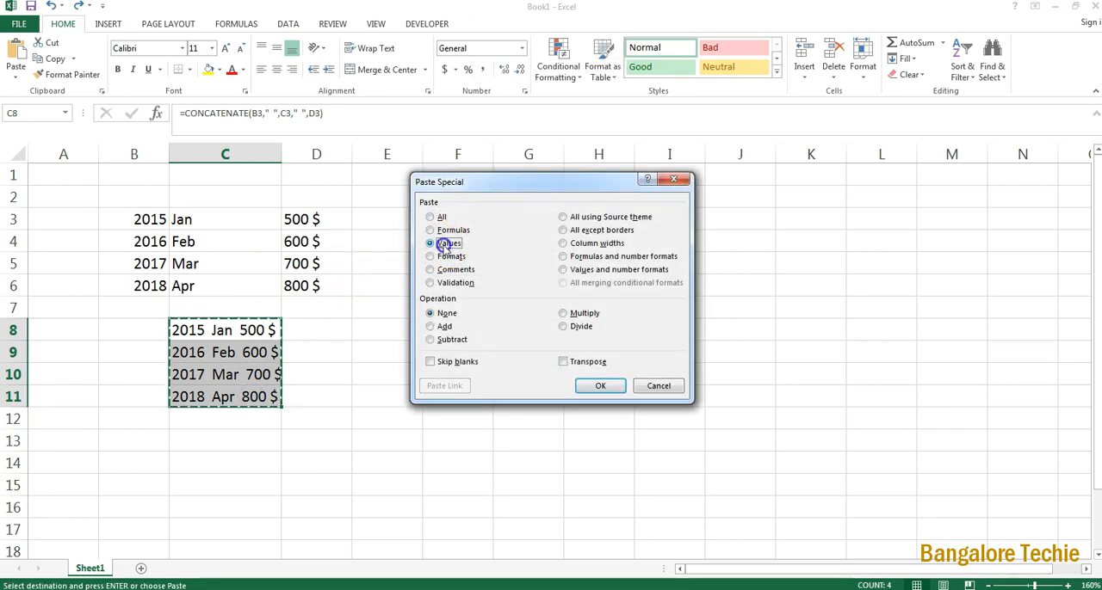
left_click(600, 386)
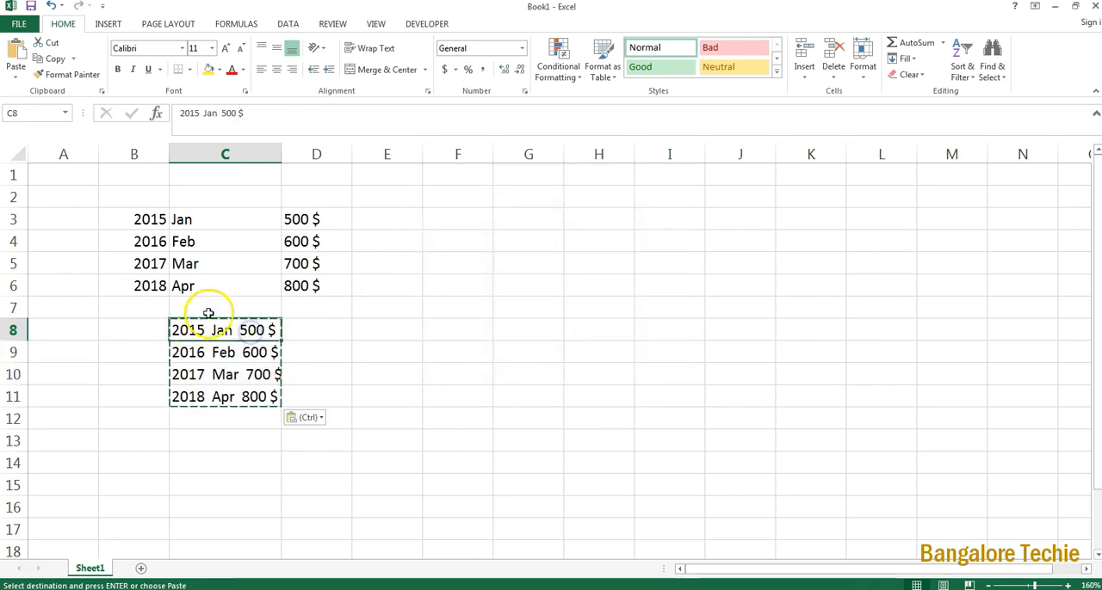
Step: Clear the amount in D3 and check the combined text in C8:C11
left_click(314, 223)
key("Delete")
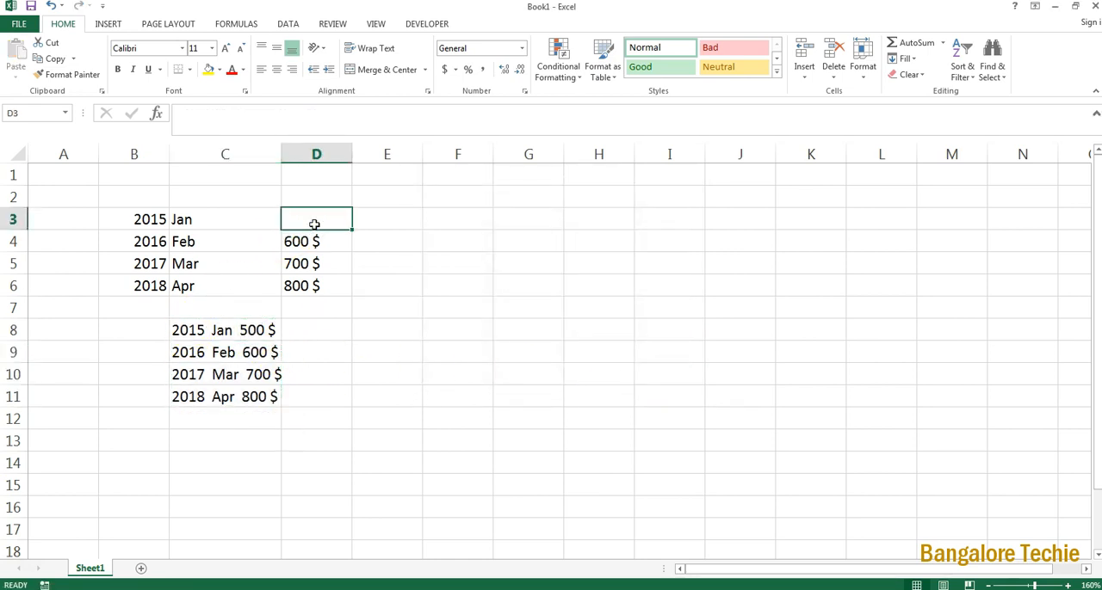
left_click_drag(227, 328, 234, 389)
left_click(315, 330)
left_click_drag(241, 330, 241, 408)
left_click(307, 376)
left_click_drag(275, 331, 243, 397)
left_click(317, 330)
Step: Clear the amount in D4, followed by all remaining source data in A2:D6
left_click(299, 223)
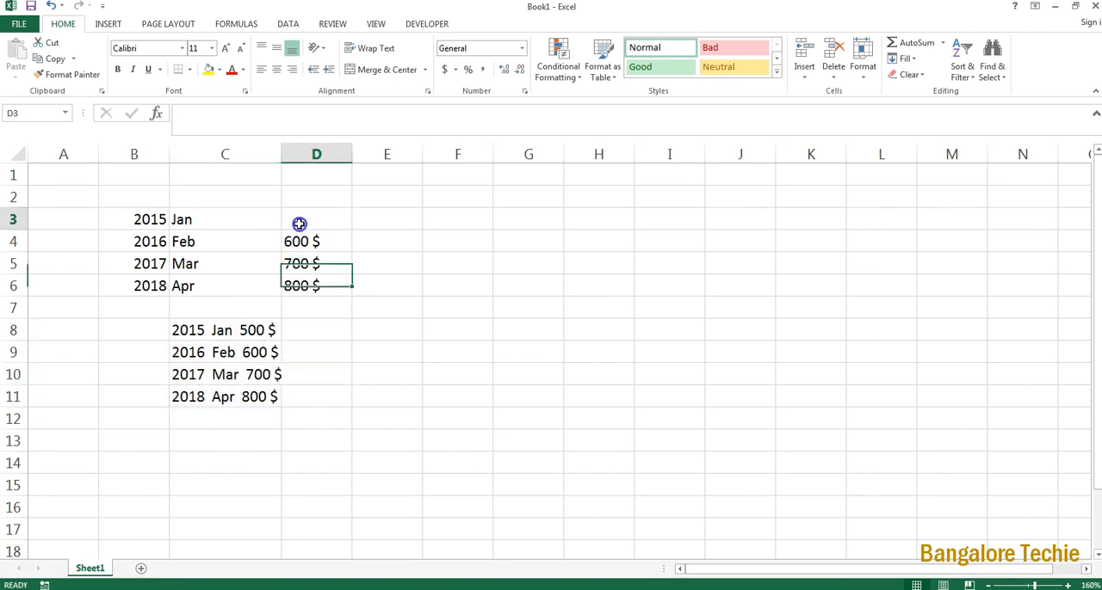
left_click(297, 240)
key("Delete")
left_click_drag(330, 281, 91, 201)
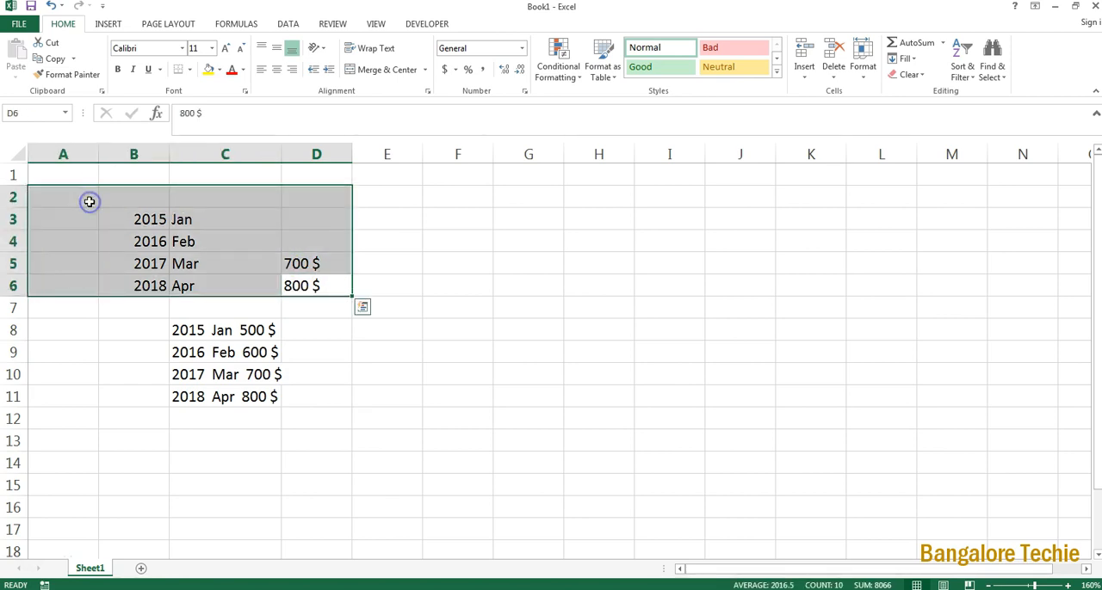
key("Delete")
left_click(178, 277)
Step: Widen column C so the combined text in C8:C11 has spare room
left_click_drag(185, 329, 211, 397)
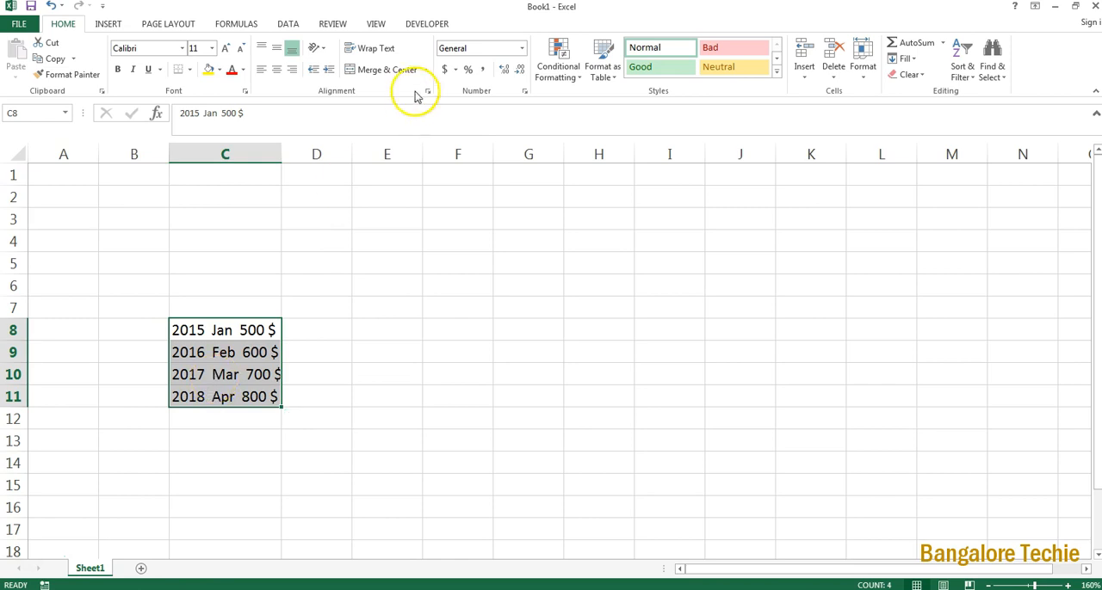
left_click_drag(283, 152, 327, 155)
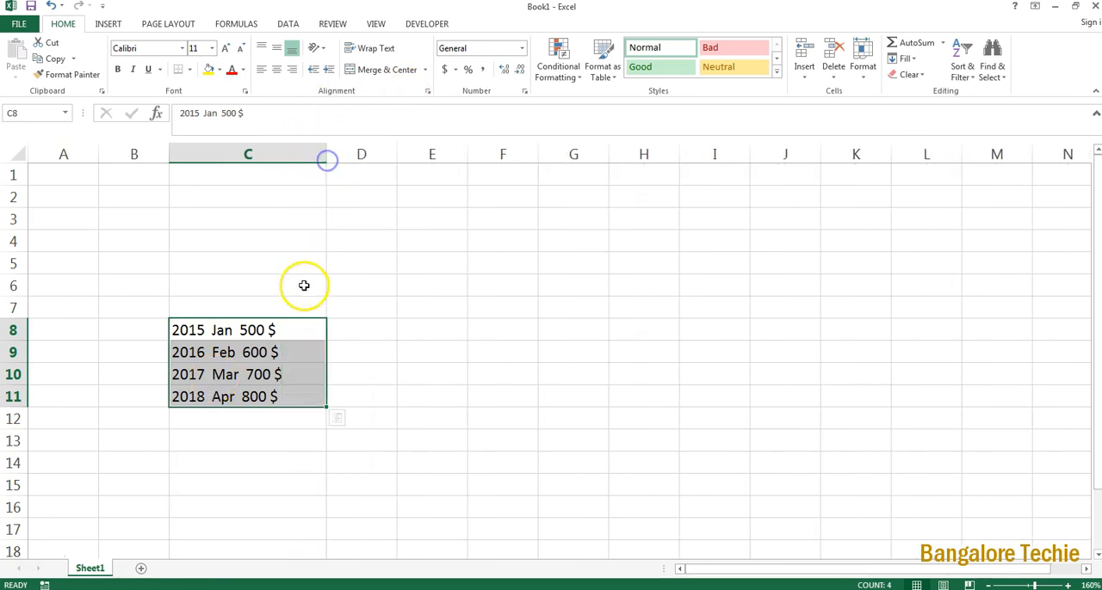
left_click(282, 289)
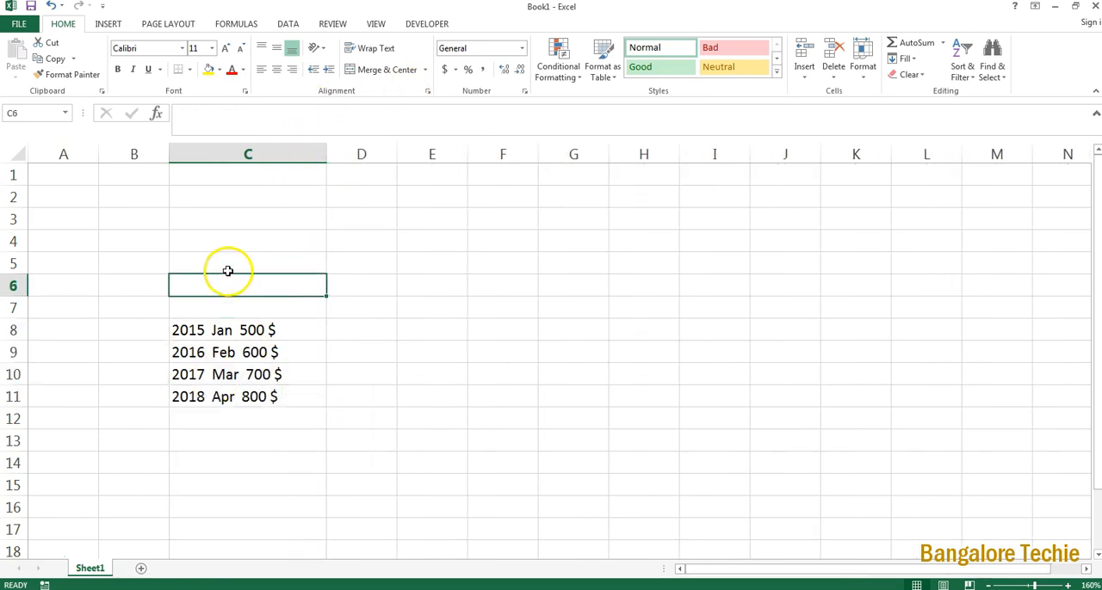
left_click(238, 322)
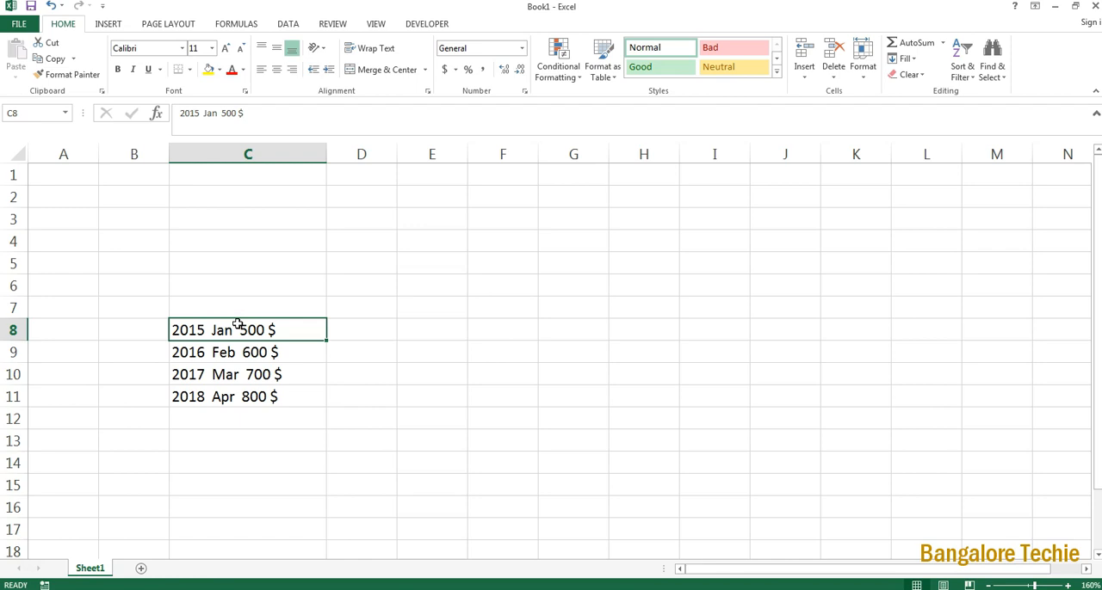
type("e")
key("Escape")
Step: Copy C8:C11 and paste it over the same cells with the Values option of Paste Special
left_click_drag(238, 322, 226, 400)
key("ctrl+c")
key("alt+e")
key("s")
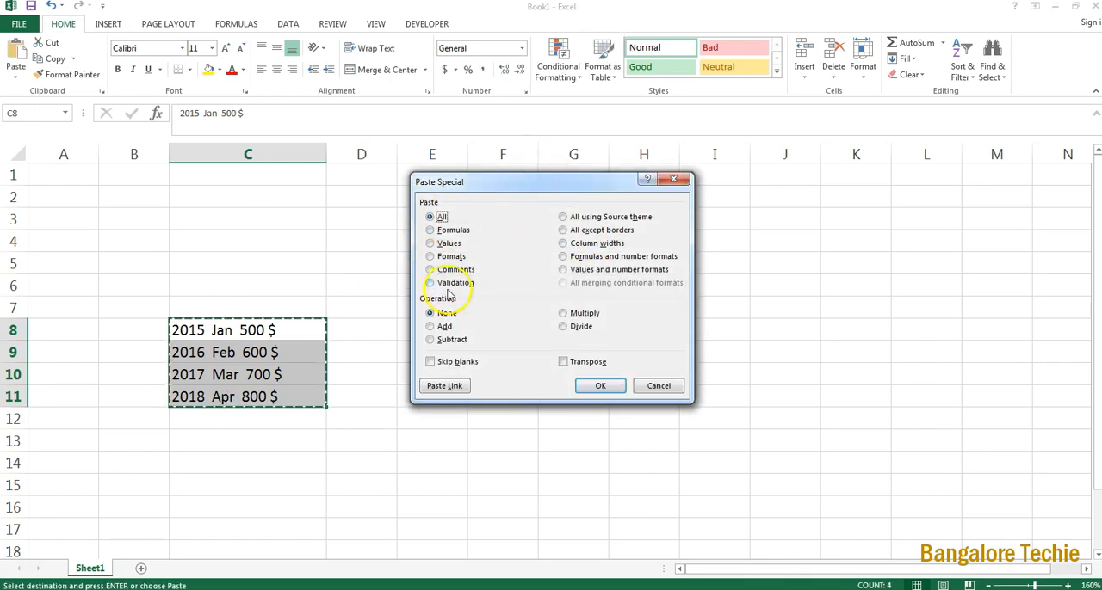
left_click(439, 245)
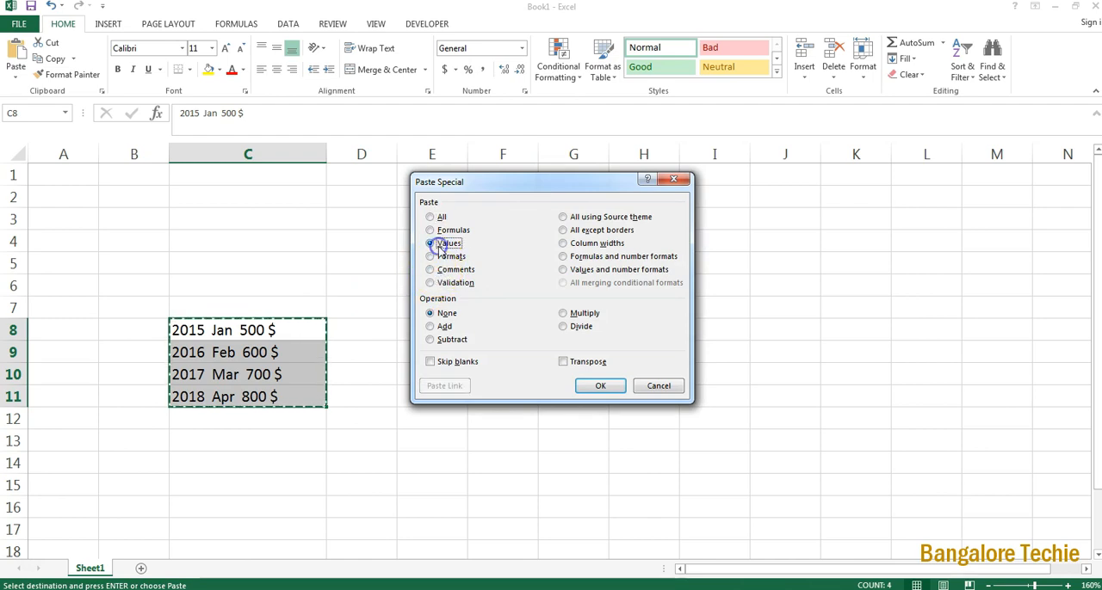
left_click(598, 386)
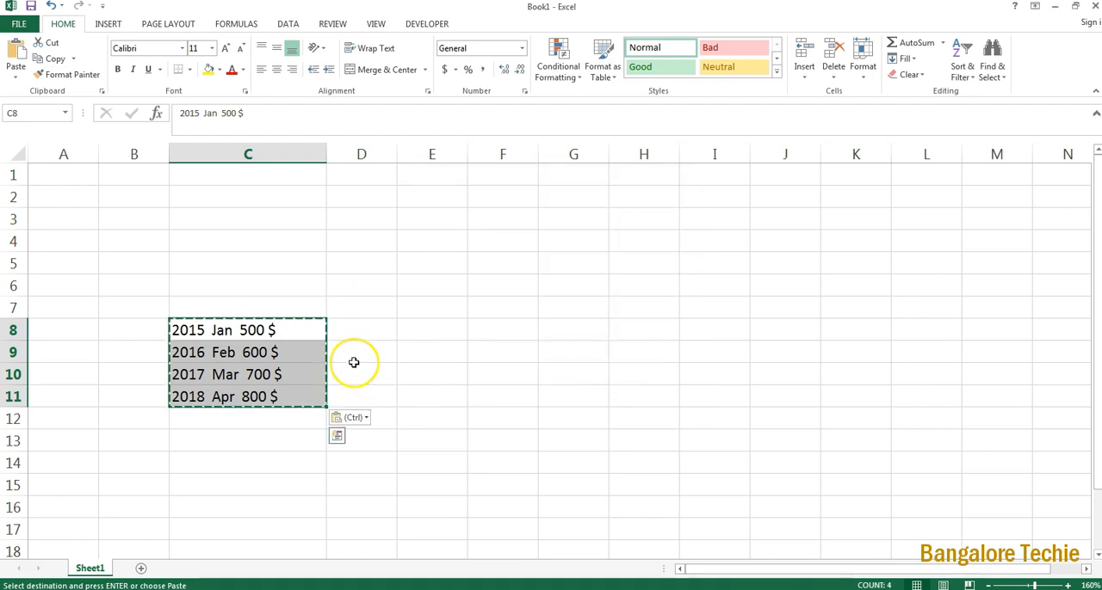